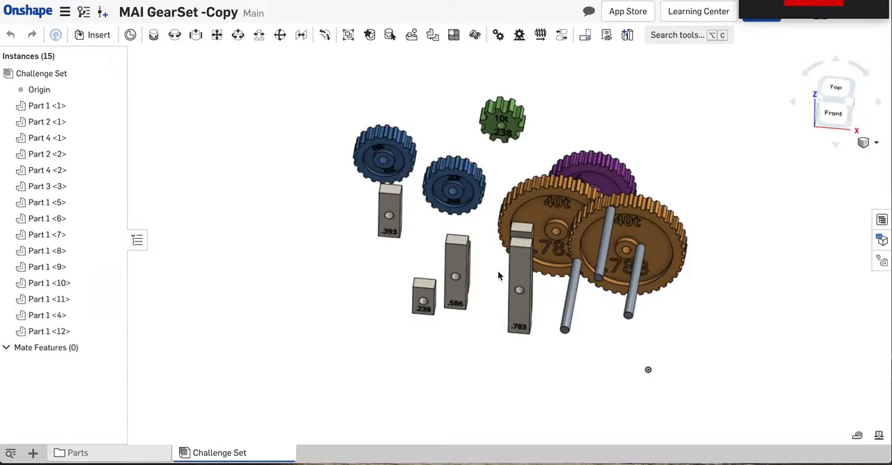
{"action": "left_click", "coordinate": [520, 287]}
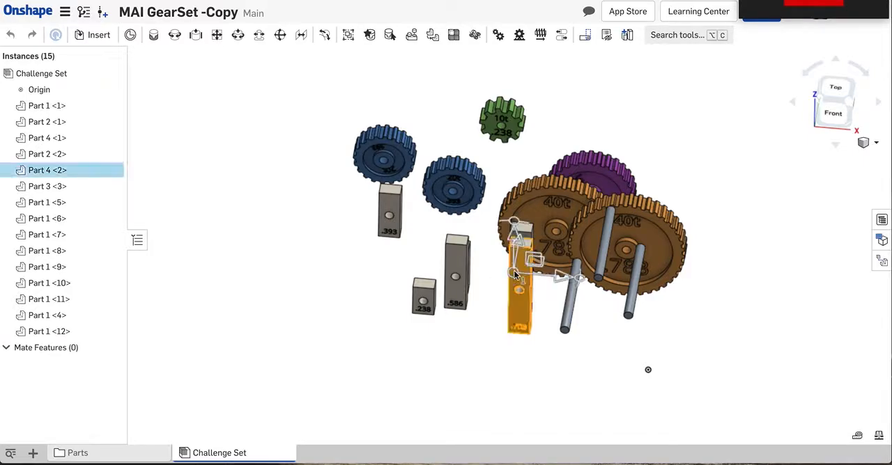
{"action": "left_click", "coordinate": [521, 278]}
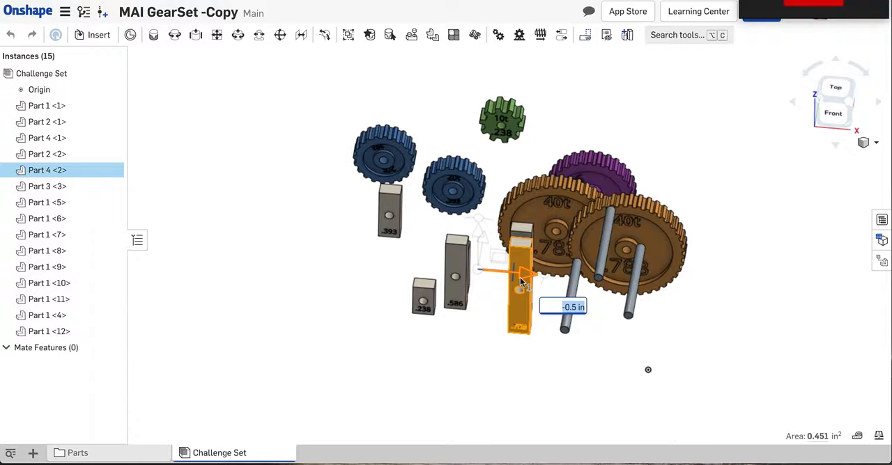
{"action": "left_click", "coordinate": [283, 314]}
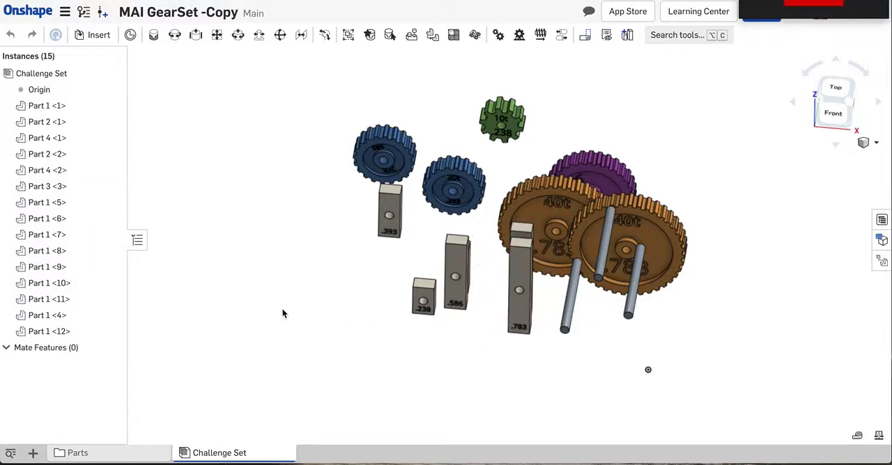
{"action": "left_click", "coordinate": [94, 35]}
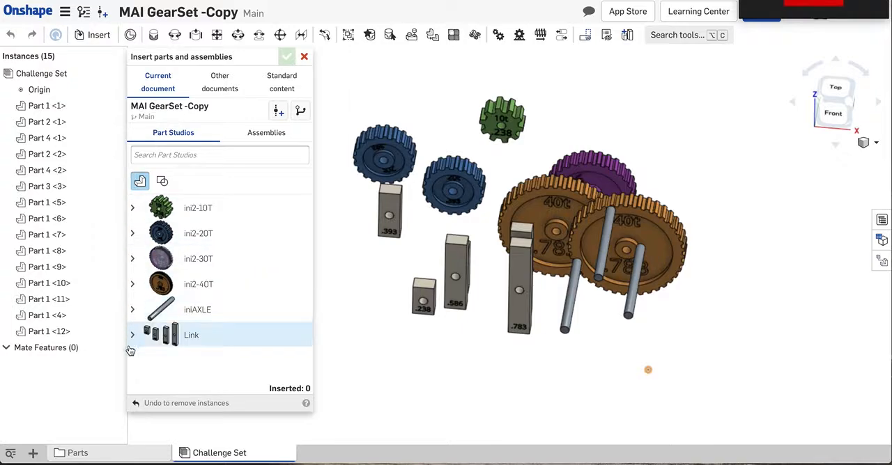
{"action": "left_click", "coordinate": [305, 57]}
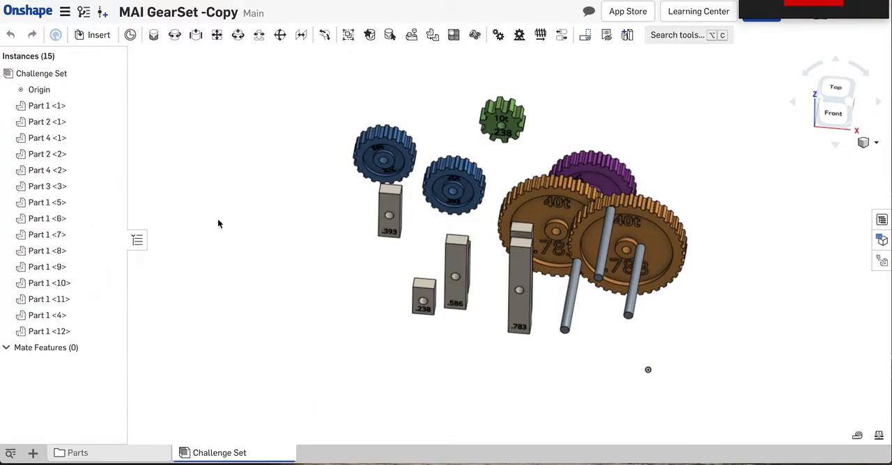
- Examine the size numbers engraved on the gears and the link blocks to see which ones match
{"action": "scroll", "coordinate": [217, 219], "scroll_direction": "down", "scroll_amount": 5}
{"action": "mouse_move", "coordinate": [217, 219]}
{"action": "right_mouse_down"}
{"action": "mouse_move", "coordinate": [216, 197]}
{"action": "mouse_move", "coordinate": [216, 211]}
{"action": "right_mouse_up"}
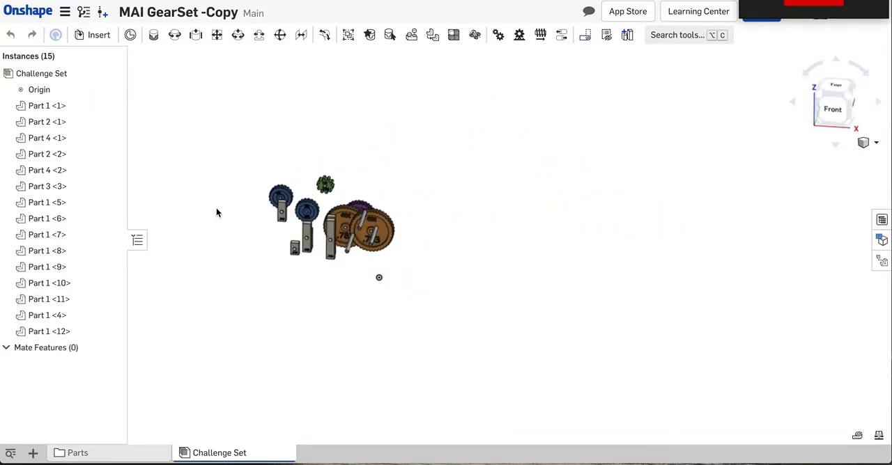
{"action": "scroll", "coordinate": [276, 204], "scroll_direction": "up", "scroll_amount": 5}
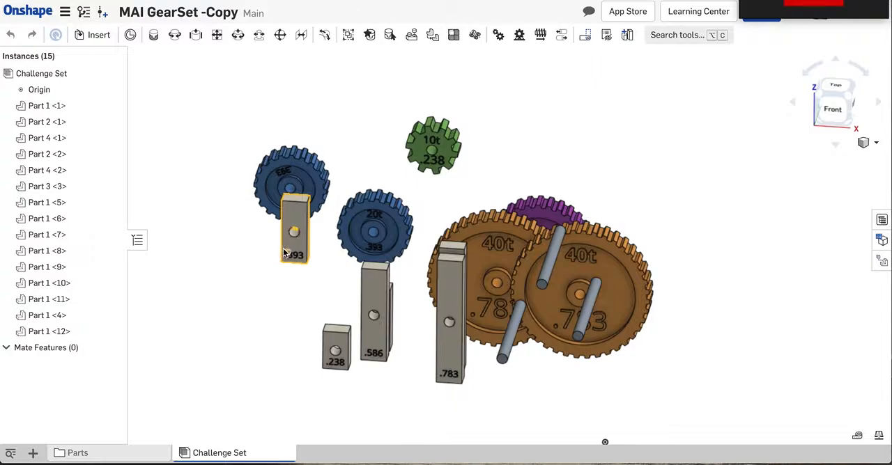
{"action": "scroll", "coordinate": [283, 252], "scroll_direction": "up", "scroll_amount": 4}
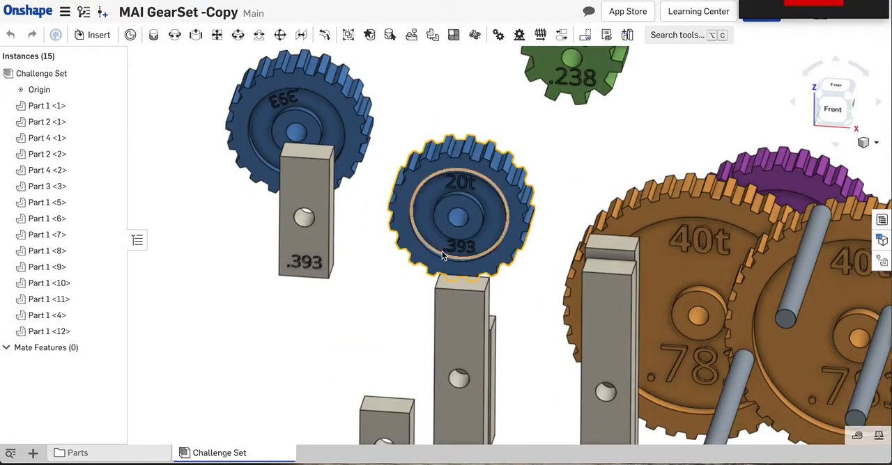
{"action": "scroll", "coordinate": [443, 252], "scroll_direction": "up", "scroll_amount": 5}
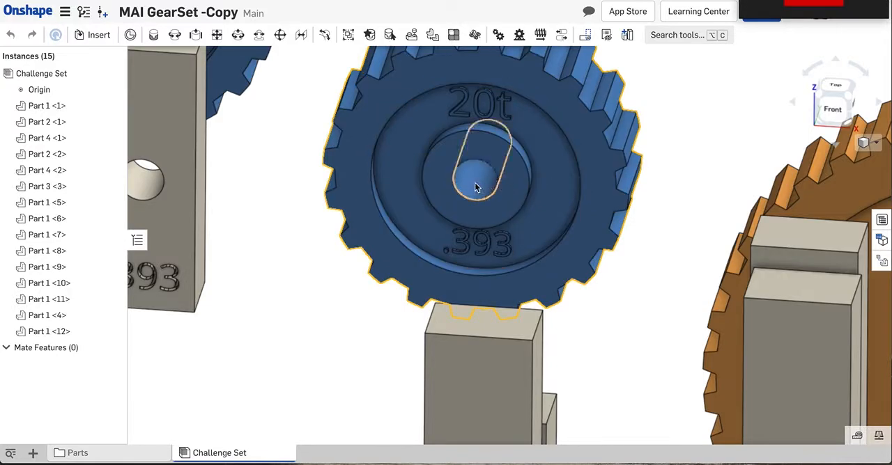
{"action": "scroll", "coordinate": [605, 182], "scroll_direction": "down", "scroll_amount": 3}
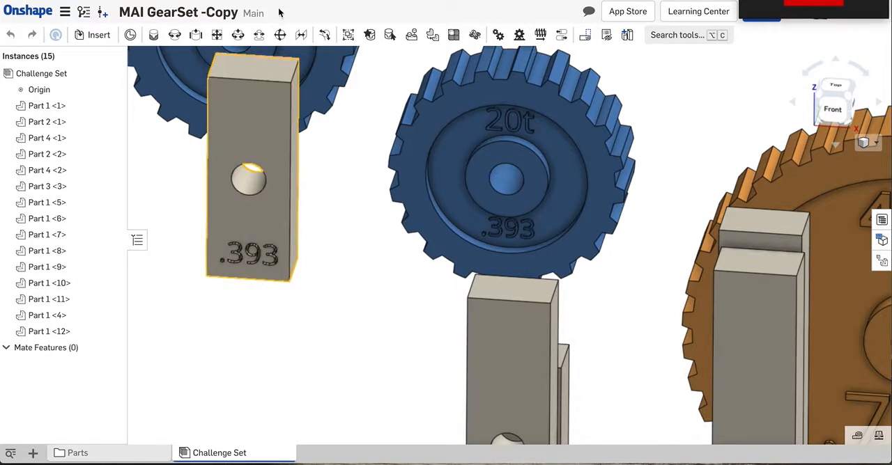
{"action": "scroll", "coordinate": [272, 260], "scroll_direction": "down", "scroll_amount": 5}
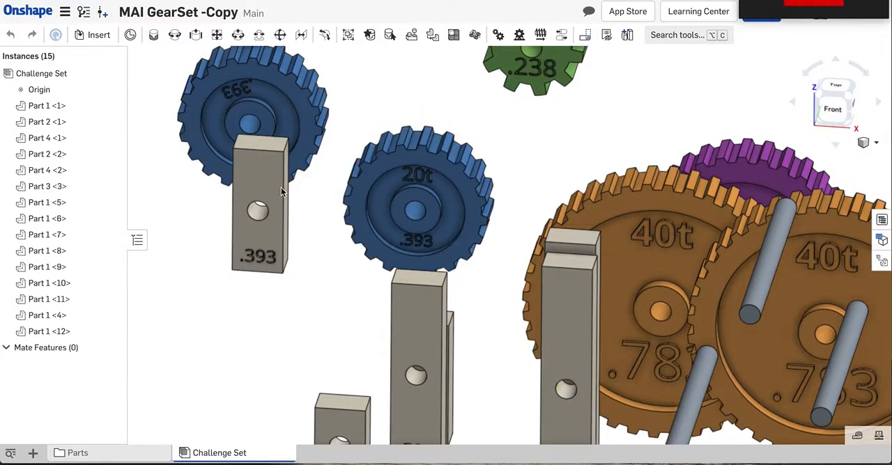
{"action": "scroll", "coordinate": [298, 198], "scroll_direction": "down", "scroll_amount": 5}
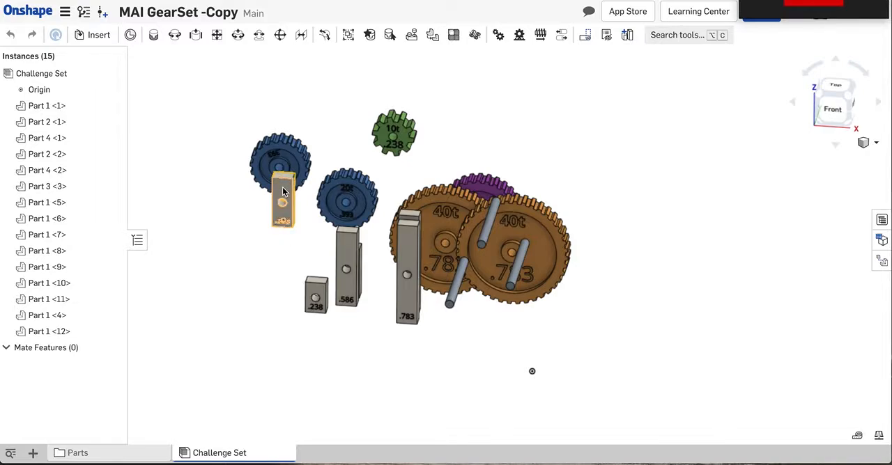
{"action": "scroll", "coordinate": [348, 202], "scroll_direction": "up", "scroll_amount": 6}
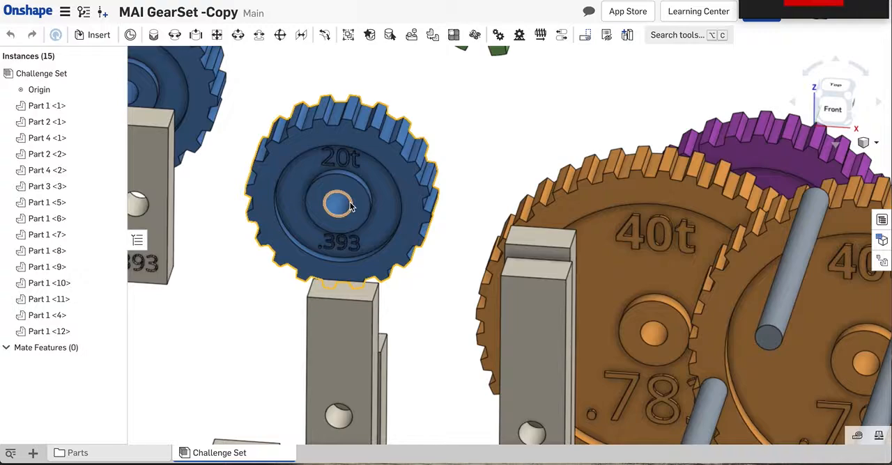
{"action": "scroll", "coordinate": [349, 202], "scroll_direction": "down", "scroll_amount": 5}
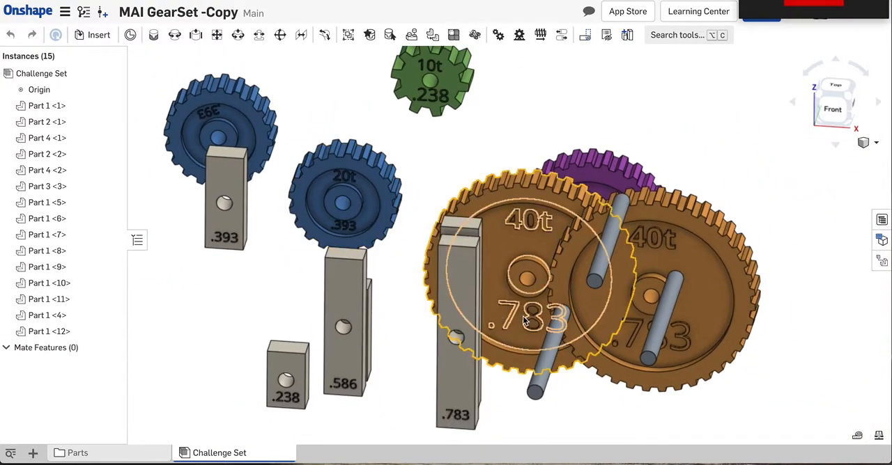
{"action": "scroll", "coordinate": [522, 318], "scroll_direction": "down", "scroll_amount": 5}
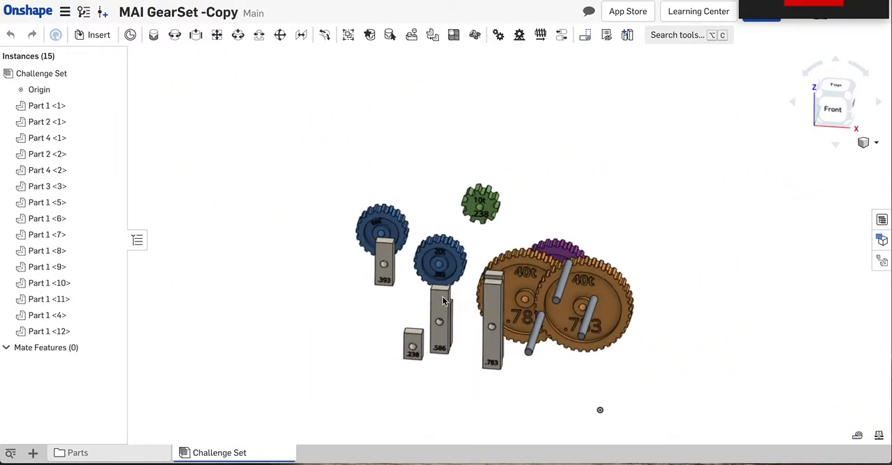
- Add a Fastened mate joining the centre of the .393 link's top face to the centre of a .783 link's bottom face
{"action": "left_click", "coordinate": [153, 35]}
{"action": "scroll", "coordinate": [382, 230], "scroll_direction": "up", "scroll_amount": 5}
{"action": "scroll", "coordinate": [381, 230], "scroll_direction": "up", "scroll_amount": 5}
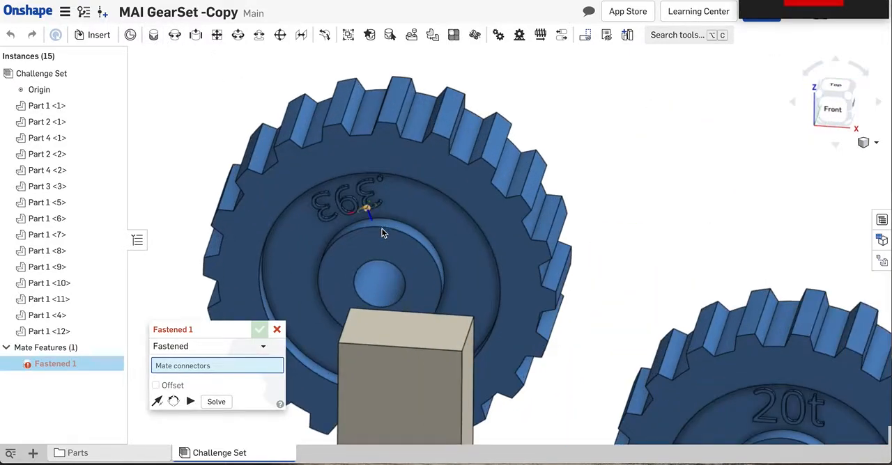
{"action": "left_click", "coordinate": [404, 331]}
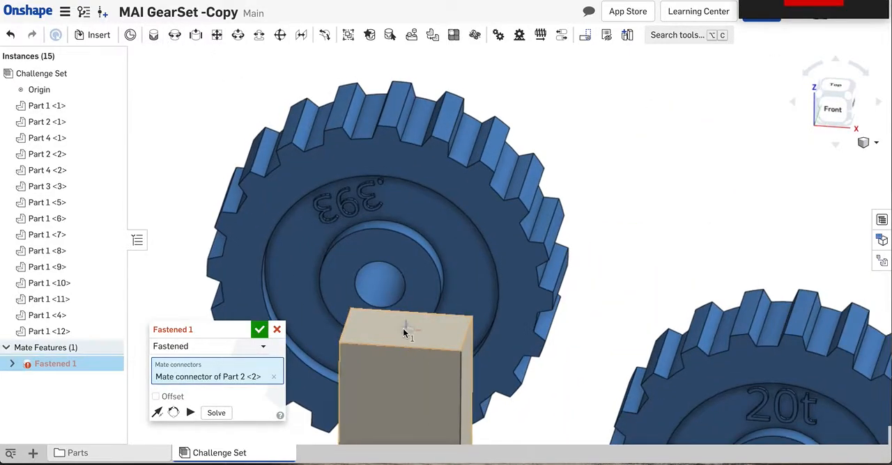
{"action": "scroll", "coordinate": [405, 333], "scroll_direction": "down", "scroll_amount": 10}
{"action": "scroll", "coordinate": [405, 335], "scroll_direction": "down", "scroll_amount": 5}
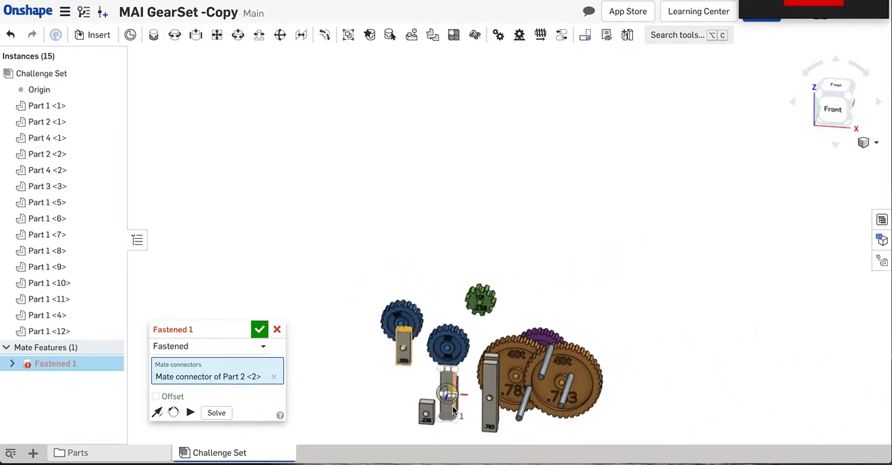
{"action": "scroll", "coordinate": [456, 416], "scroll_direction": "down", "scroll_amount": 3}
{"action": "scroll", "coordinate": [473, 440], "scroll_direction": "up", "scroll_amount": 10}
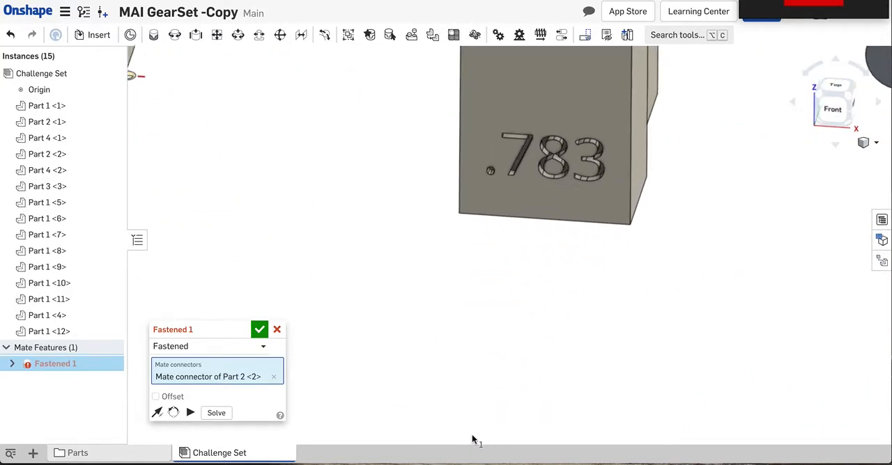
{"action": "scroll", "coordinate": [472, 418], "scroll_direction": "down", "scroll_amount": 5}
{"action": "right_click_drag", "start_coordinate": [472, 391], "coordinate": [473, 126]}
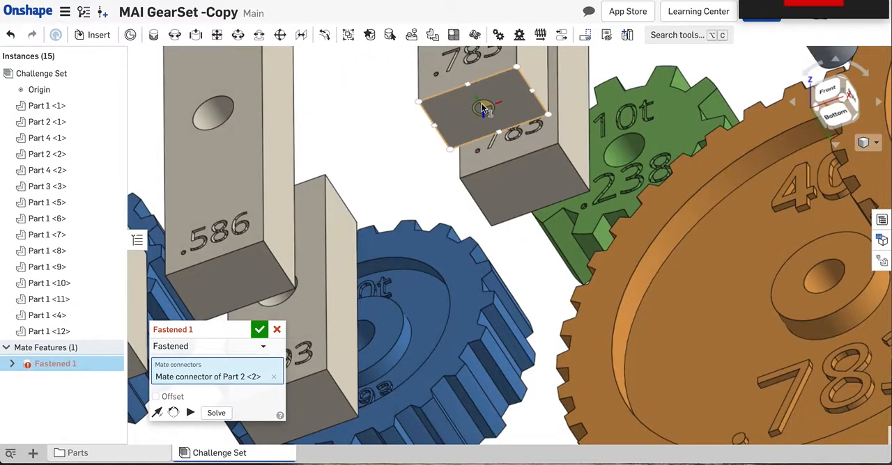
{"action": "left_click", "coordinate": [482, 104]}
{"action": "scroll", "coordinate": [481, 103], "scroll_direction": "down", "scroll_amount": 5}
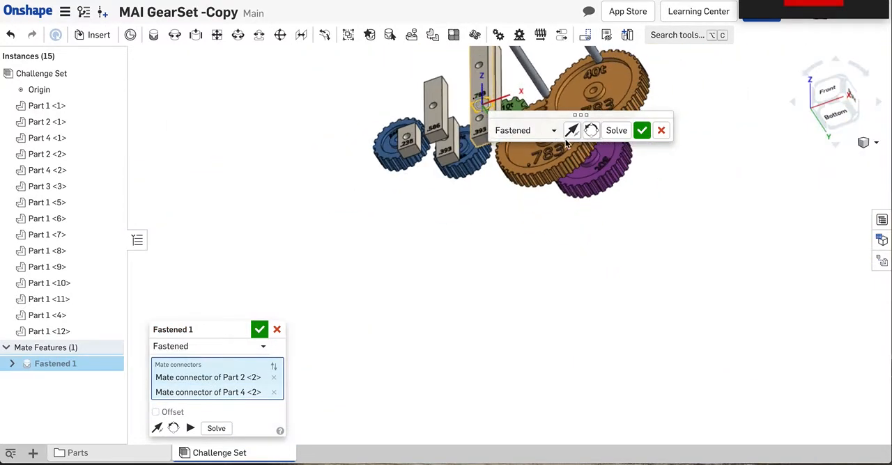
{"action": "left_click", "coordinate": [259, 329]}
- Move the fastened .783 and .393 link pair away from the gears into the open space on their right
{"action": "scroll", "coordinate": [271, 210], "scroll_direction": "down", "scroll_amount": 3}
{"action": "key", "text": "shift+1"}
{"action": "mouse_move", "coordinate": [288, 253]}
{"action": "right_mouse_down"}
{"action": "mouse_move", "coordinate": [294, 265]}
{"action": "mouse_move", "coordinate": [283, 261]}
{"action": "right_mouse_up"}
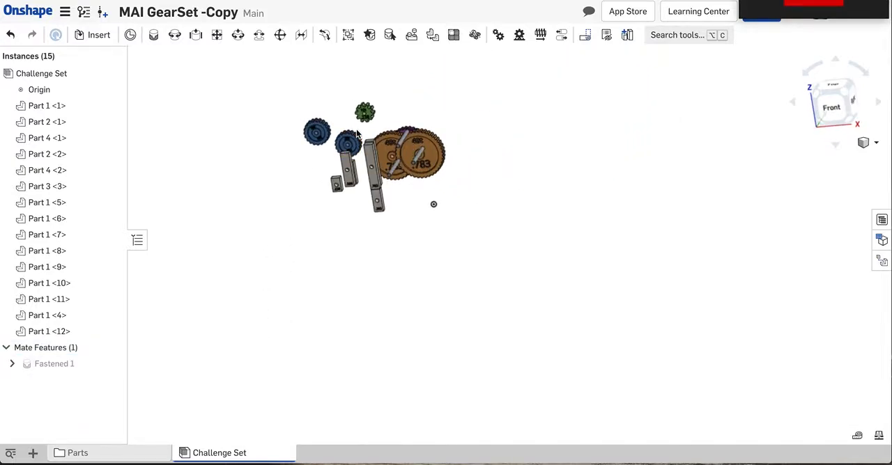
{"action": "left_click", "coordinate": [372, 159]}
{"action": "left_click_drag", "start_coordinate": [412, 161], "coordinate": [464, 169]}
{"action": "left_click", "coordinate": [460, 168]}
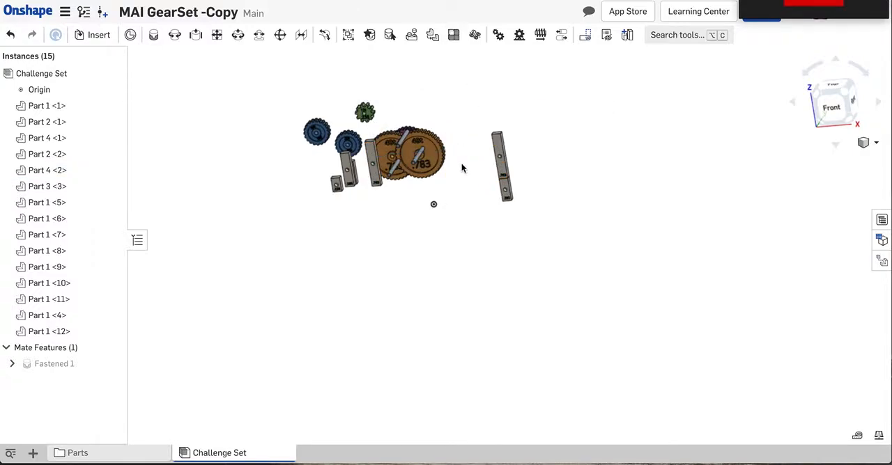
- Ground the .783 link of the fastened pair so it stays fixed in the assembly
{"action": "mouse_move", "coordinate": [461, 168]}
{"action": "right_mouse_down"}
{"action": "mouse_move", "coordinate": [470, 153]}
{"action": "mouse_move", "coordinate": [465, 237]}
{"action": "mouse_move", "coordinate": [468, 155]}
{"action": "right_mouse_up"}
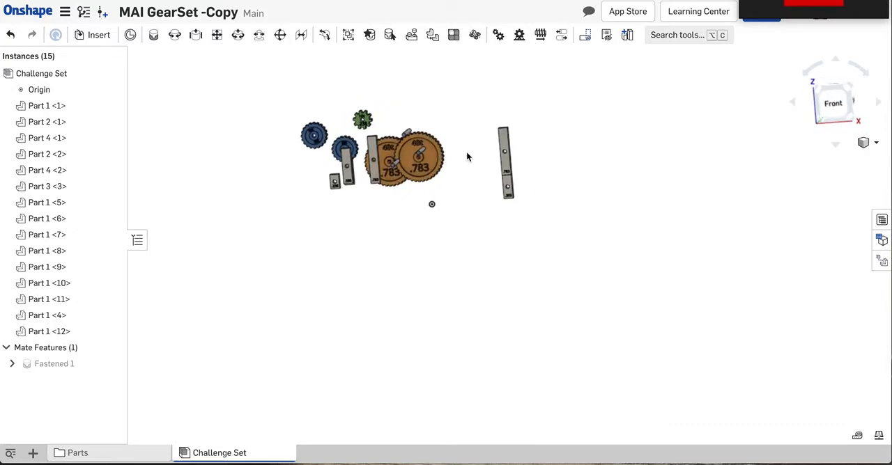
{"action": "right_click", "coordinate": [505, 140]}
{"action": "left_click", "coordinate": [524, 107]}
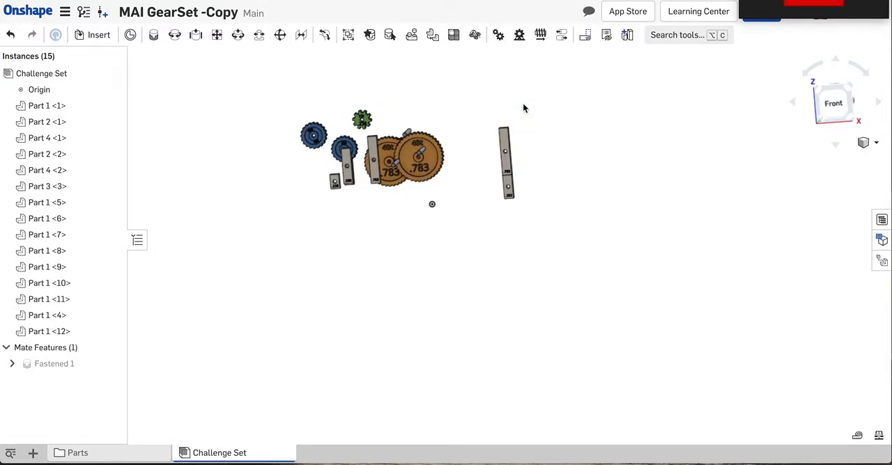
{"action": "scroll", "coordinate": [505, 113], "scroll_direction": "down", "scroll_amount": 8}
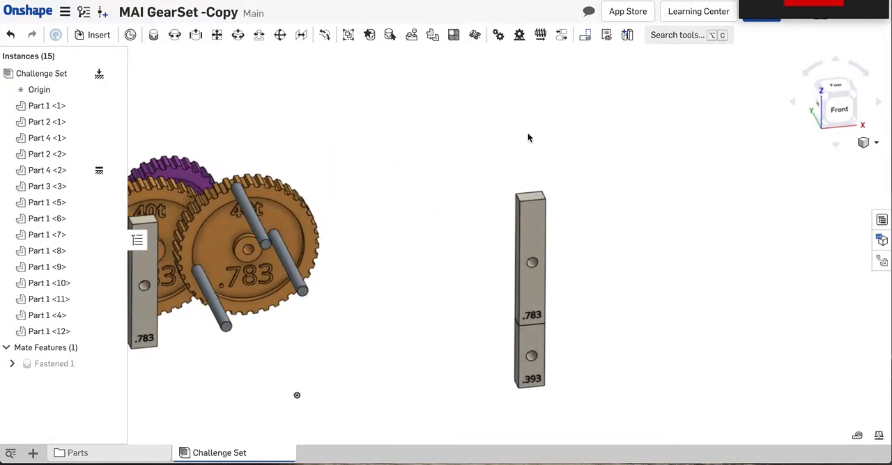
- Add a Revolute mate between the midpoint of the axle in front of the 40t gear and the hole of the grounded .783 link
{"action": "scroll", "coordinate": [487, 122], "scroll_direction": "up", "scroll_amount": 6}
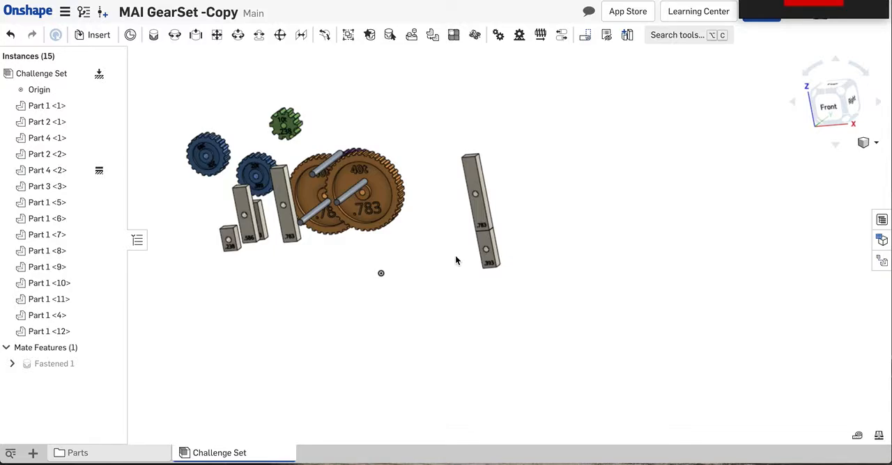
{"action": "scroll", "coordinate": [481, 234], "scroll_direction": "up", "scroll_amount": 4}
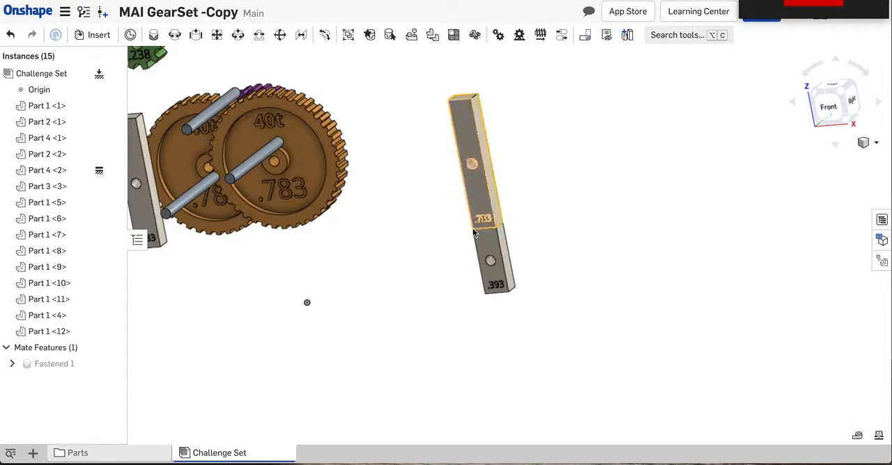
{"action": "scroll", "coordinate": [482, 266], "scroll_direction": "down", "scroll_amount": 2}
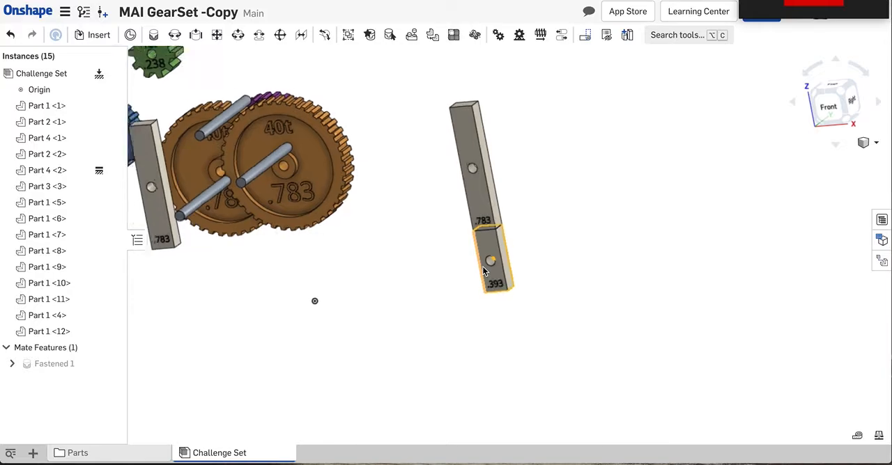
{"action": "left_click", "coordinate": [174, 35]}
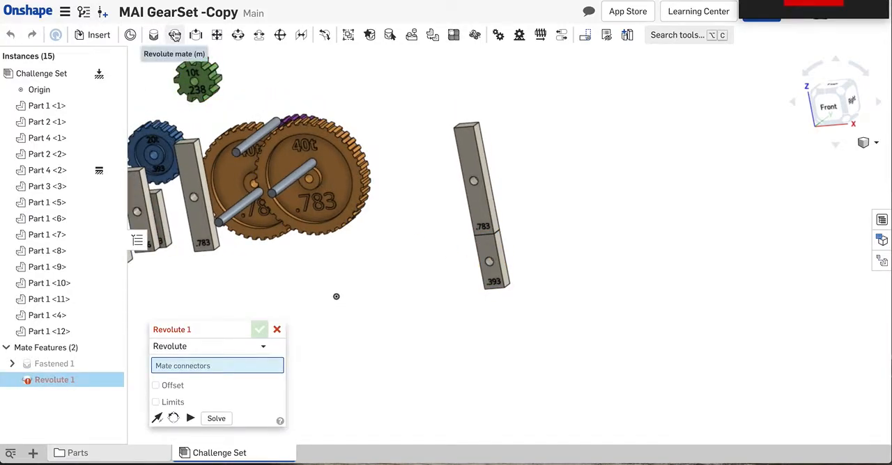
{"action": "left_click", "coordinate": [291, 183]}
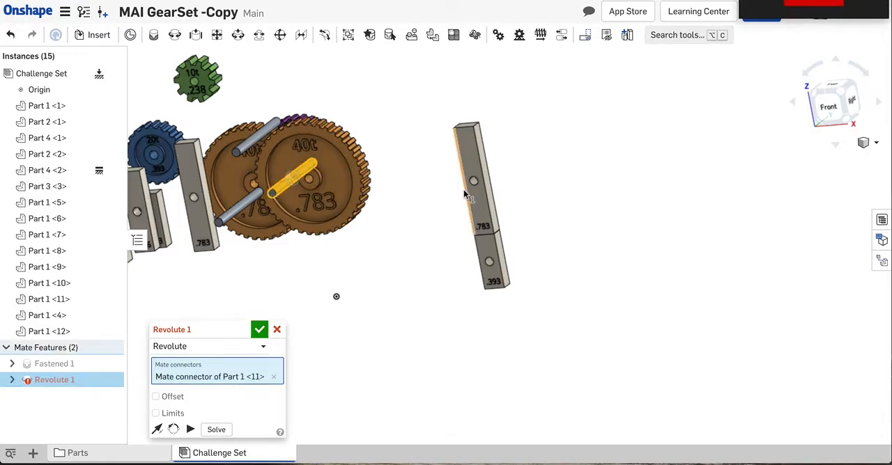
{"action": "scroll", "coordinate": [463, 189], "scroll_direction": "up", "scroll_amount": 5}
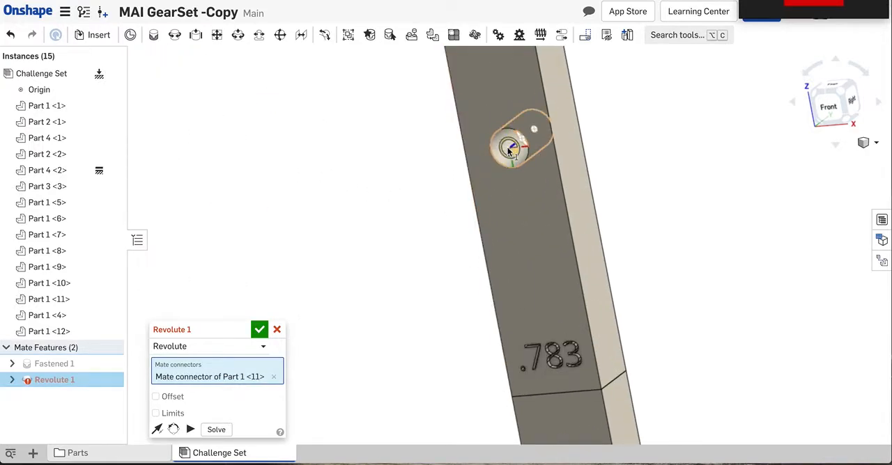
{"action": "left_click", "coordinate": [509, 150]}
{"action": "scroll", "coordinate": [509, 150], "scroll_direction": "down", "scroll_amount": 5}
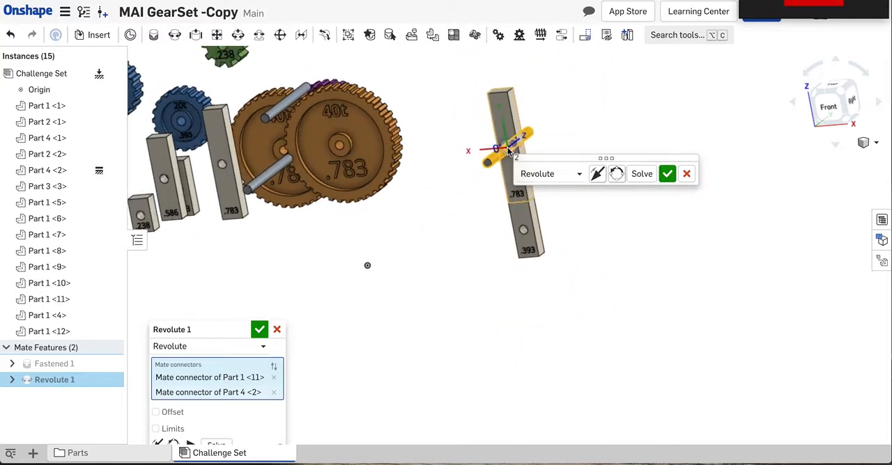
{"action": "left_click", "coordinate": [666, 175]}
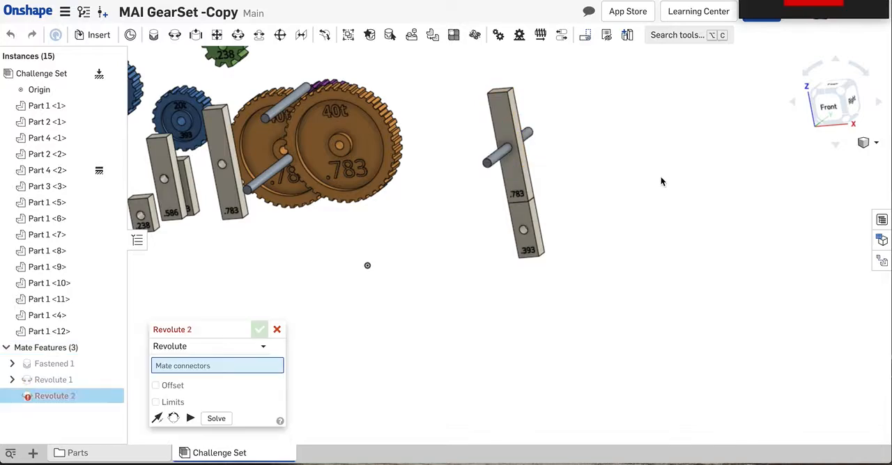
- Add a Revolute mate between the midpoint of the loose axle in front of the 40t gears and the hole of the .393 link
{"action": "scroll", "coordinate": [270, 174], "scroll_direction": "up", "scroll_amount": 3}
{"action": "left_click", "coordinate": [270, 176]}
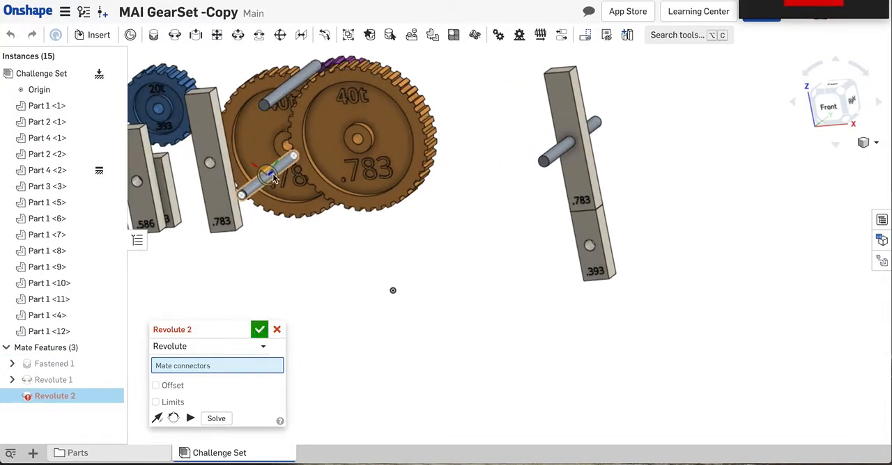
{"action": "scroll", "coordinate": [588, 262], "scroll_direction": "up", "scroll_amount": 3}
{"action": "scroll", "coordinate": [588, 260], "scroll_direction": "up", "scroll_amount": 1}
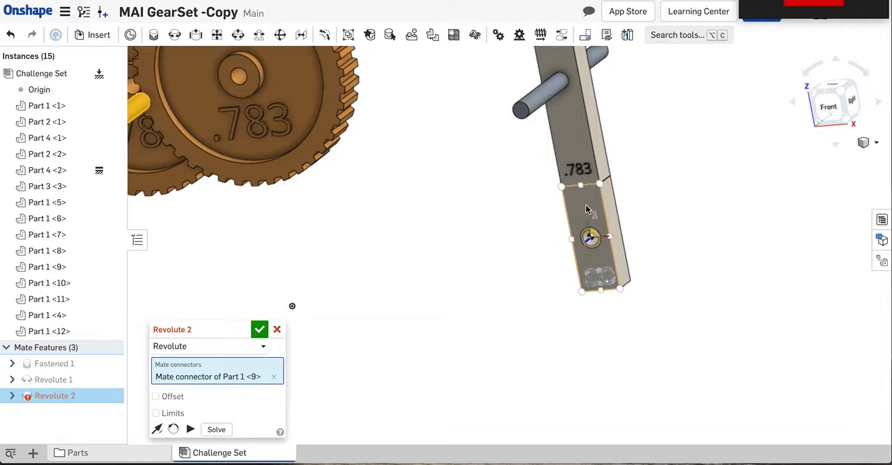
{"action": "scroll", "coordinate": [589, 238], "scroll_direction": "up", "scroll_amount": 5}
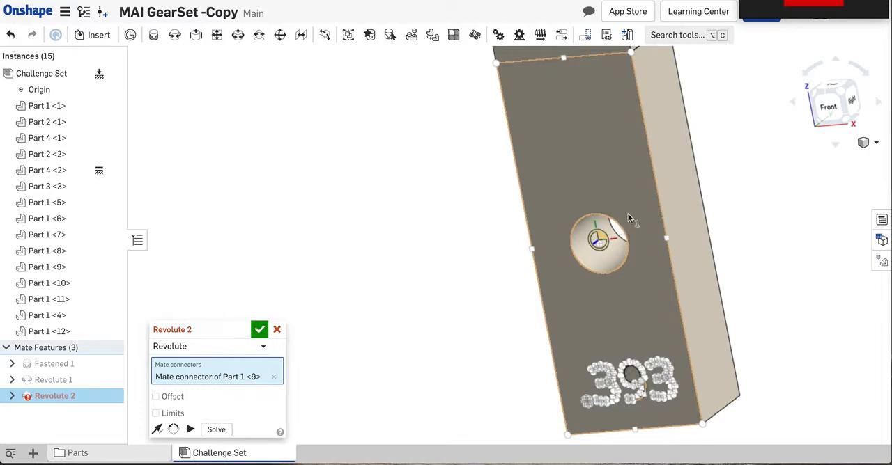
{"action": "right_click_drag", "start_coordinate": [625, 215], "coordinate": [620, 216]}
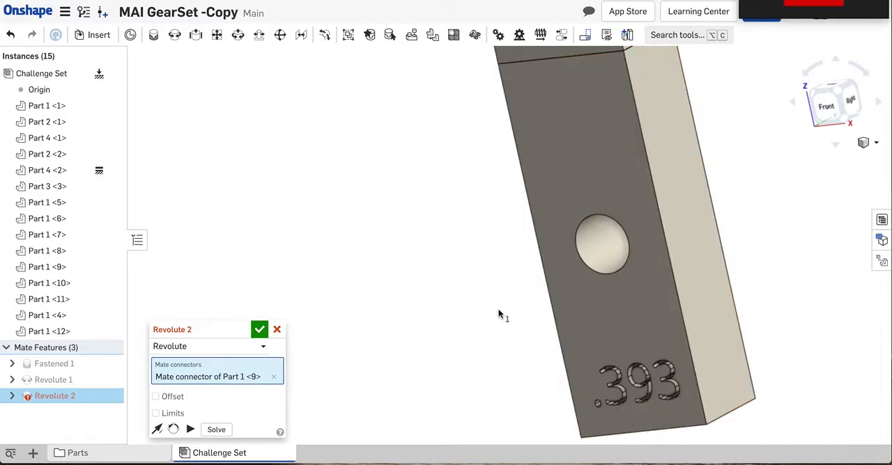
{"action": "left_click", "coordinate": [605, 245]}
{"action": "scroll", "coordinate": [605, 244], "scroll_direction": "down", "scroll_amount": 5}
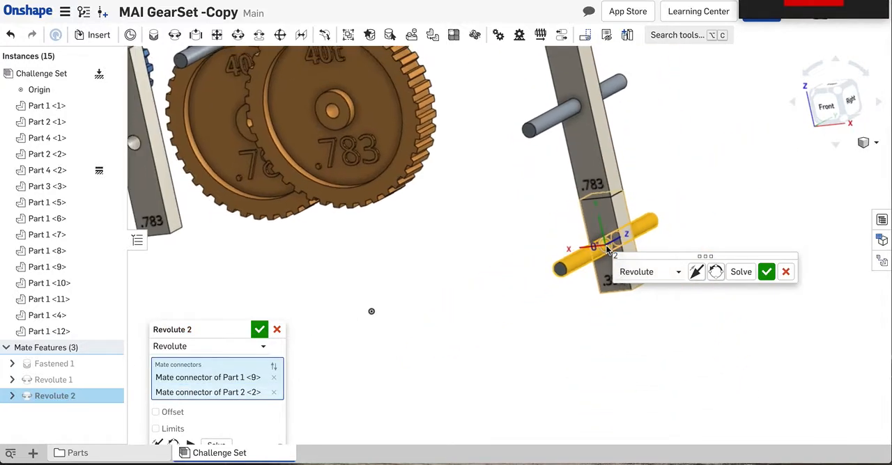
{"action": "scroll", "coordinate": [606, 249], "scroll_direction": "down", "scroll_amount": 3}
{"action": "mouse_move", "coordinate": [545, 232]}
{"action": "right_mouse_down"}
{"action": "mouse_move", "coordinate": [556, 240]}
{"action": "mouse_move", "coordinate": [558, 231]}
{"action": "mouse_move", "coordinate": [550, 234]}
{"action": "right_mouse_up"}
{"action": "left_click", "coordinate": [258, 329]}
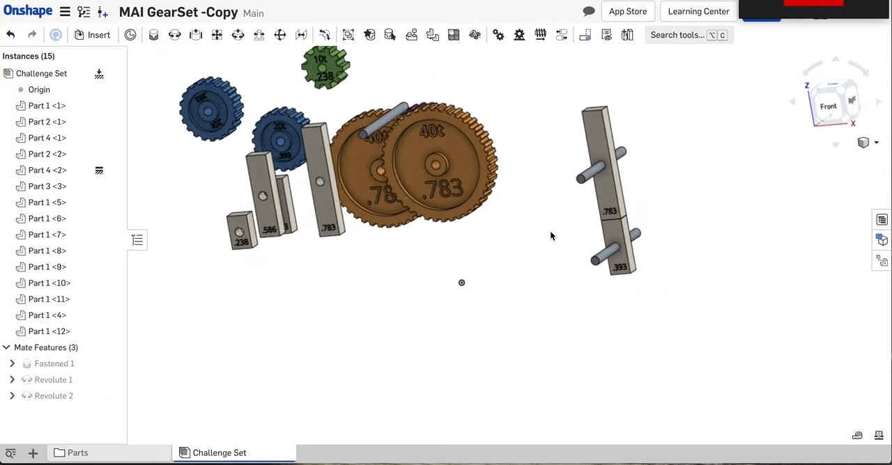
- Add a Fastened mate joining the centre of the front 40t gear to the front end of the axle in the .783 link
{"action": "left_click", "coordinate": [154, 36]}
{"action": "scroll", "coordinate": [436, 165], "scroll_direction": "up", "scroll_amount": 5}
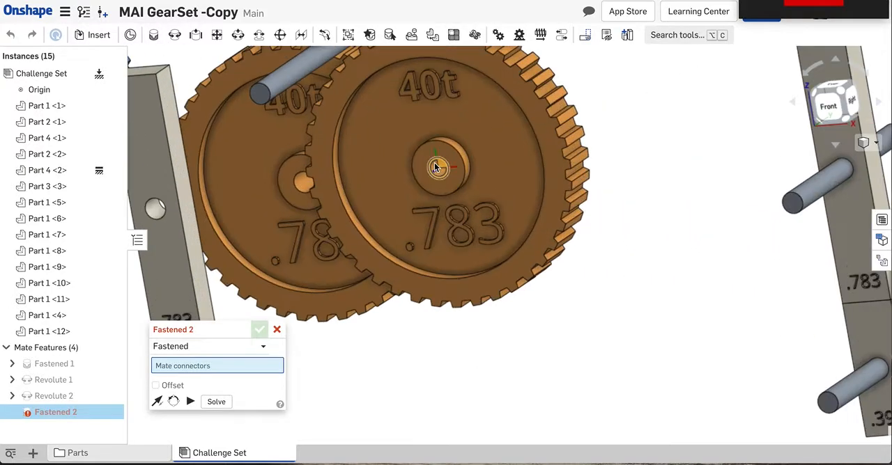
{"action": "left_click", "coordinate": [435, 167]}
{"action": "scroll", "coordinate": [436, 167], "scroll_direction": "down", "scroll_amount": 5}
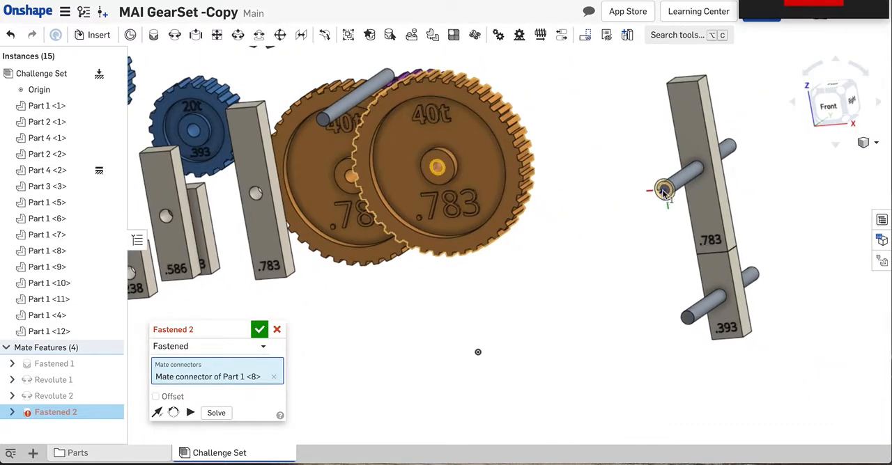
{"action": "left_click", "coordinate": [664, 192]}
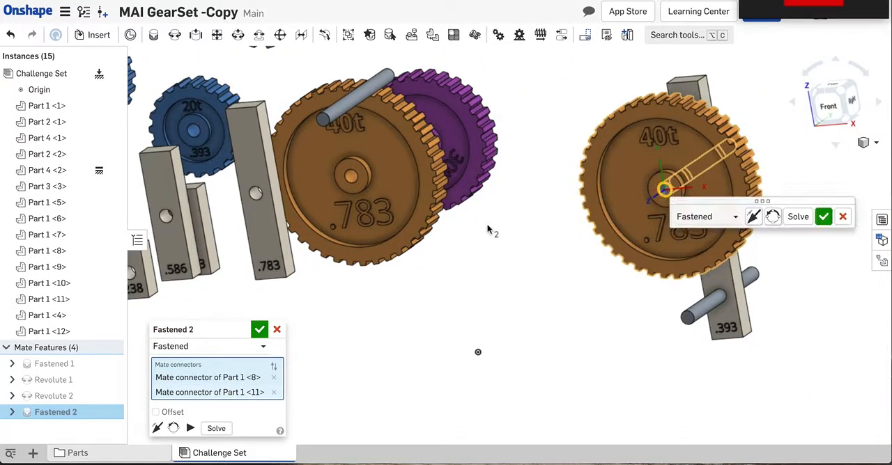
{"action": "scroll", "coordinate": [487, 230], "scroll_direction": "down", "scroll_amount": 3}
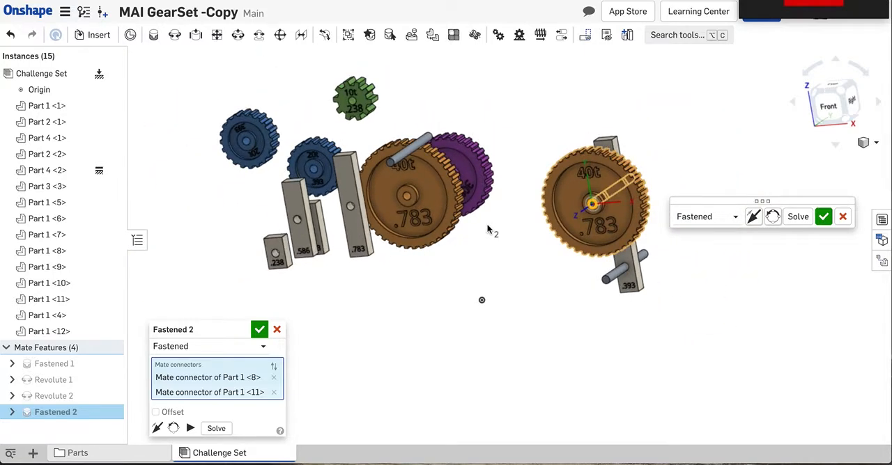
{"action": "left_click", "coordinate": [823, 218]}
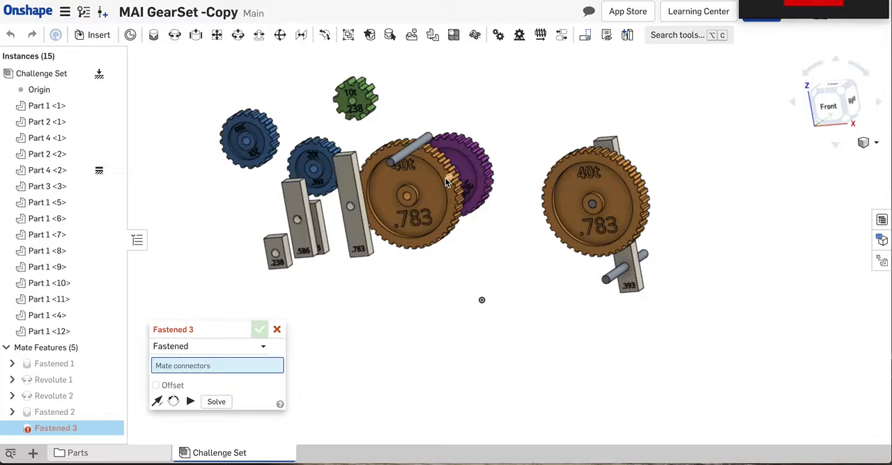
- Add a Fastened mate joining the hub centre of the blue 20t gear to the front end of the axle in the .393 link
{"action": "scroll", "coordinate": [312, 162], "scroll_direction": "up", "scroll_amount": 5}
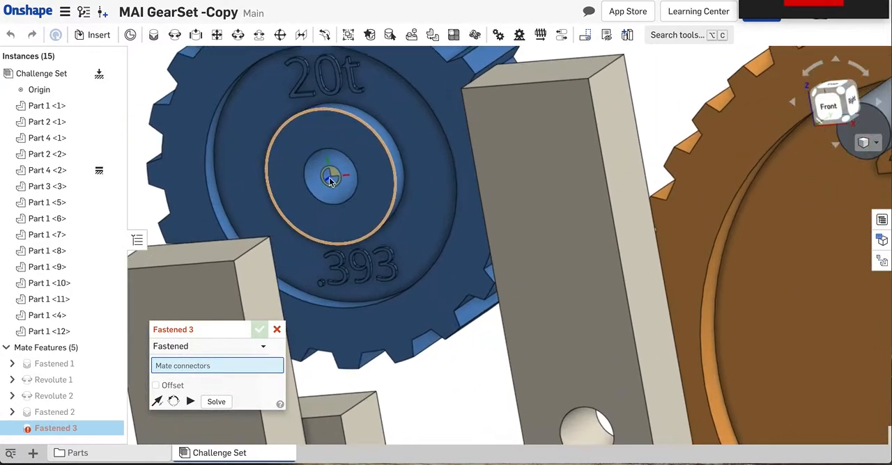
{"action": "left_click", "coordinate": [330, 179]}
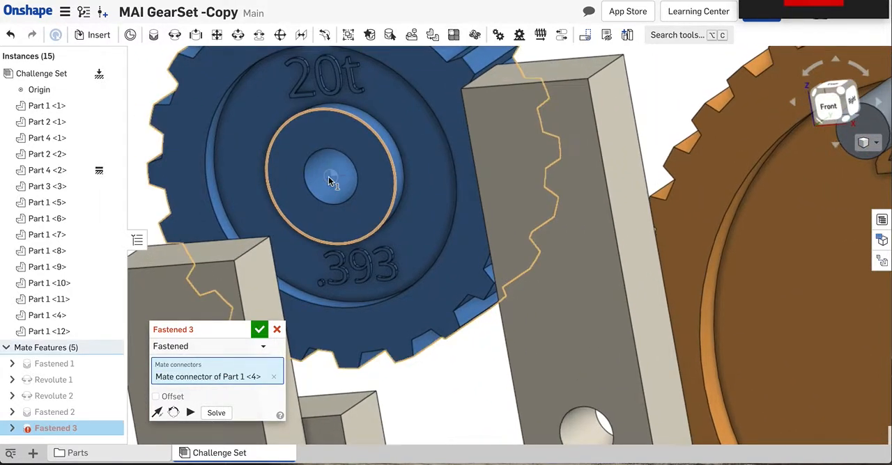
{"action": "scroll", "coordinate": [330, 180], "scroll_direction": "down", "scroll_amount": 5}
{"action": "scroll", "coordinate": [330, 180], "scroll_direction": "down", "scroll_amount": 3}
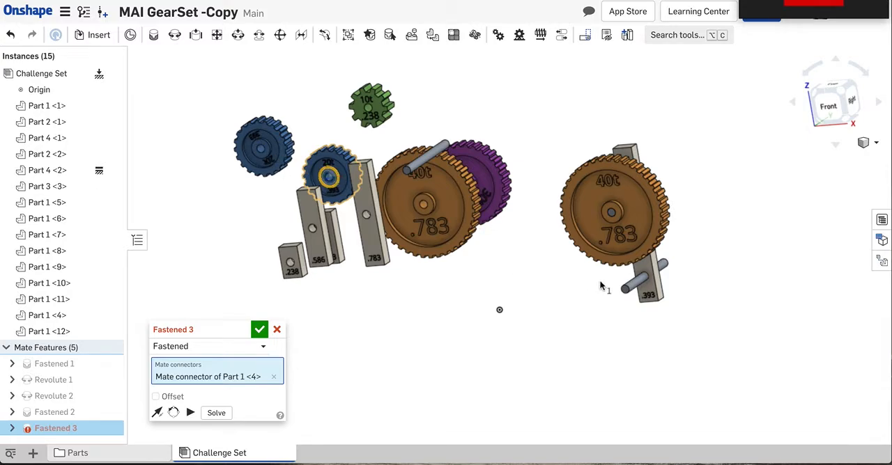
{"action": "scroll", "coordinate": [625, 293], "scroll_direction": "up", "scroll_amount": 5}
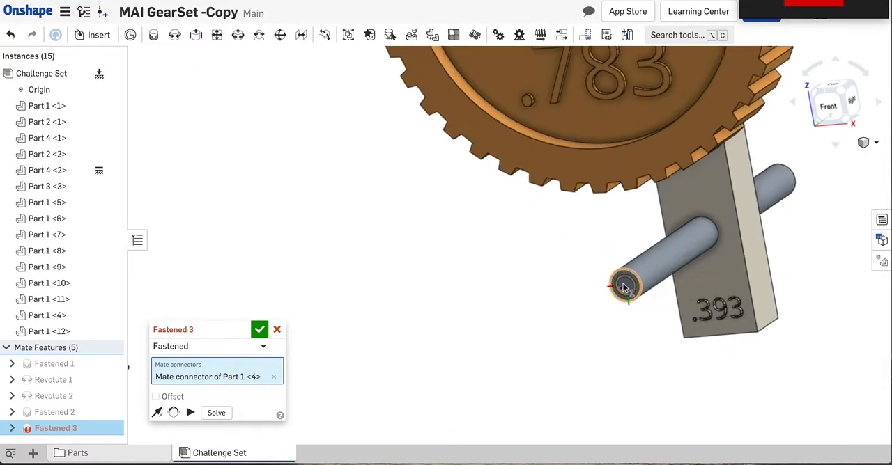
{"action": "left_click", "coordinate": [625, 290]}
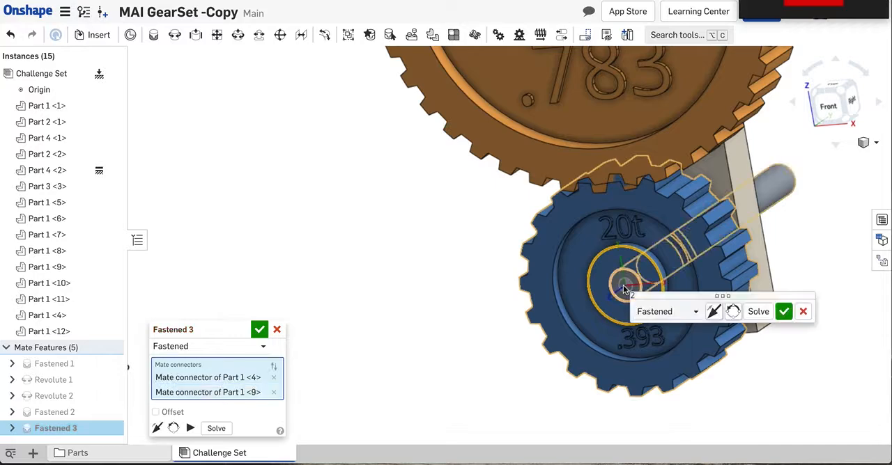
{"action": "scroll", "coordinate": [624, 288], "scroll_direction": "down", "scroll_amount": 5}
{"action": "right_click_drag", "start_coordinate": [522, 272], "coordinate": [530, 272]}
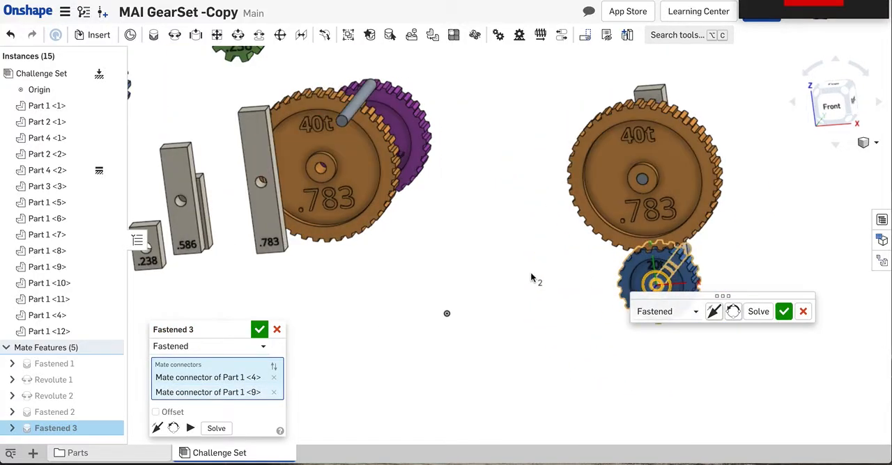
{"action": "left_click", "coordinate": [258, 332]}
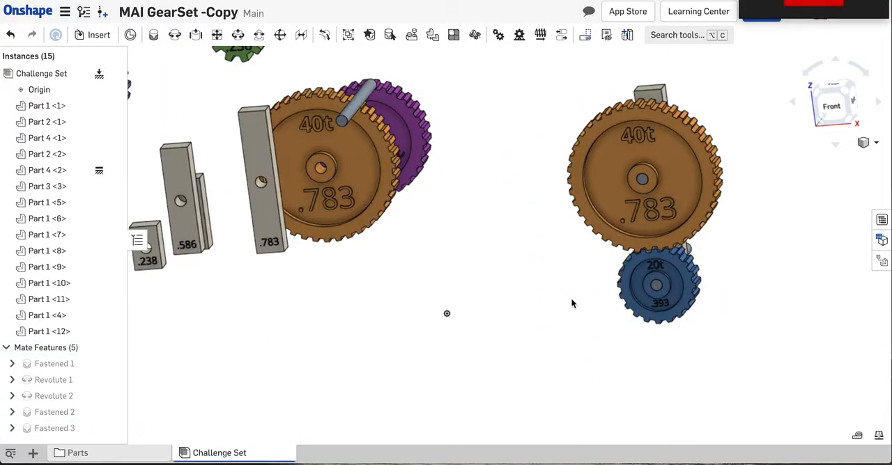
- From the front view, rotate the mounted 20t and 40t gears slightly until their teeth mesh
{"action": "left_click", "coordinate": [833, 109]}
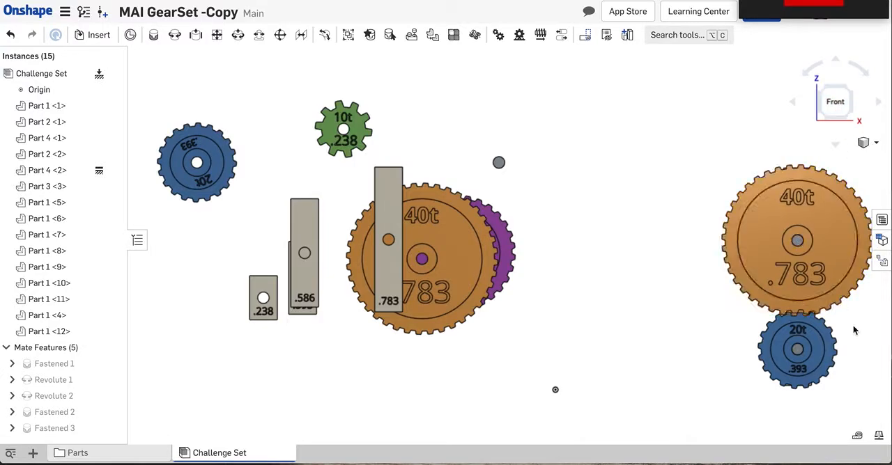
{"action": "scroll", "coordinate": [853, 330], "scroll_direction": "up", "scroll_amount": 5}
{"action": "scroll", "coordinate": [852, 324], "scroll_direction": "up", "scroll_amount": 1}
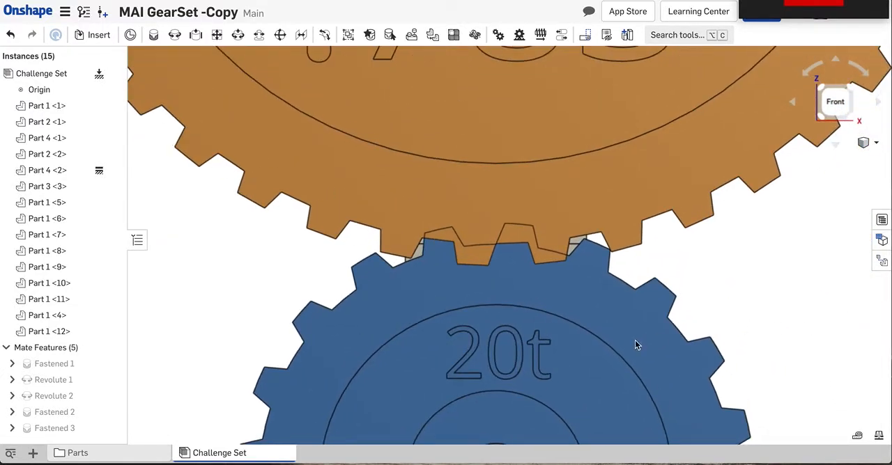
{"action": "left_click_drag", "start_coordinate": [602, 310], "coordinate": [568, 305]}
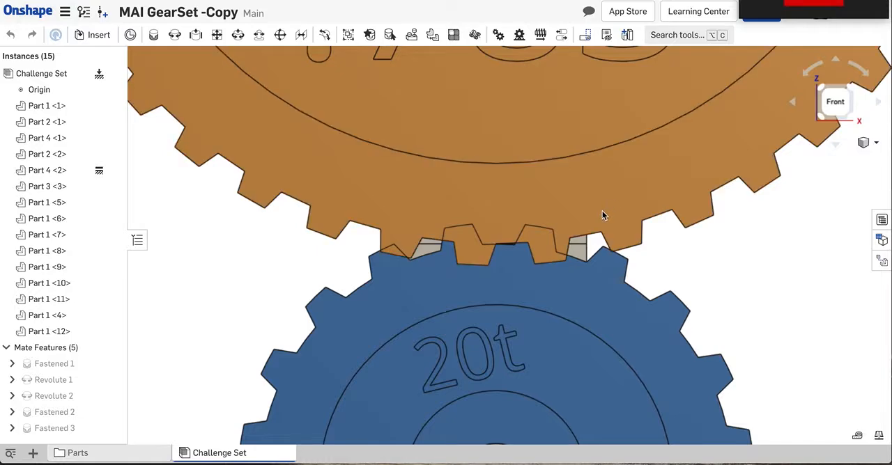
{"action": "mouse_move", "coordinate": [606, 211]}
{"action": "left_mouse_down"}
{"action": "mouse_move", "coordinate": [598, 215]}
{"action": "mouse_move", "coordinate": [623, 198]}
{"action": "mouse_move", "coordinate": [600, 209]}
{"action": "left_mouse_up"}
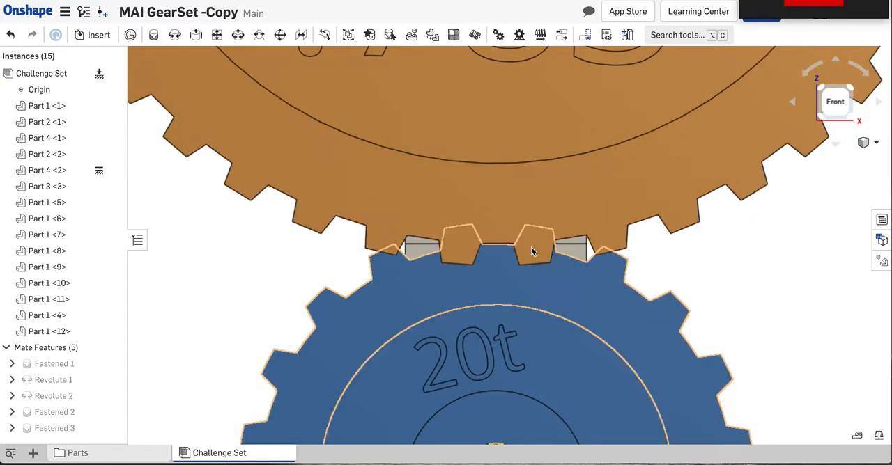
- Add a Gear mate between Revolute 1 and Revolute 2 with a relation ratio of 1
{"action": "scroll", "coordinate": [473, 268], "scroll_direction": "down", "scroll_amount": 8}
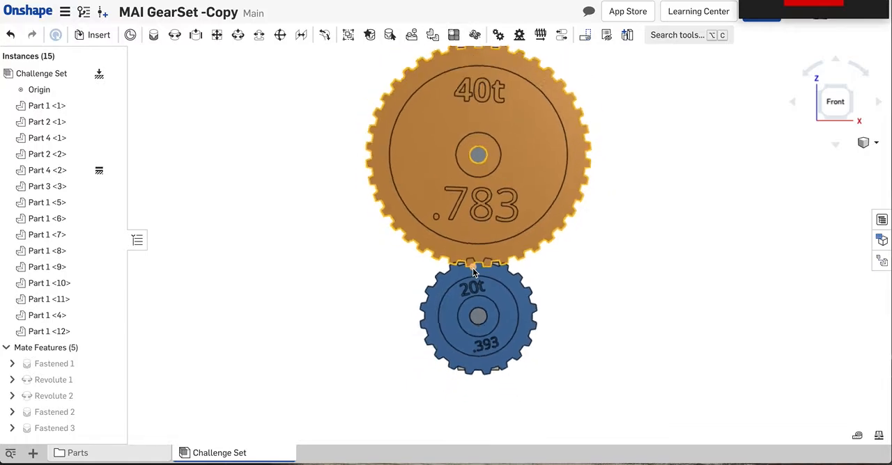
{"action": "scroll", "coordinate": [473, 268], "scroll_direction": "down", "scroll_amount": 4}
{"action": "right_click_drag", "start_coordinate": [350, 285], "coordinate": [335, 281]}
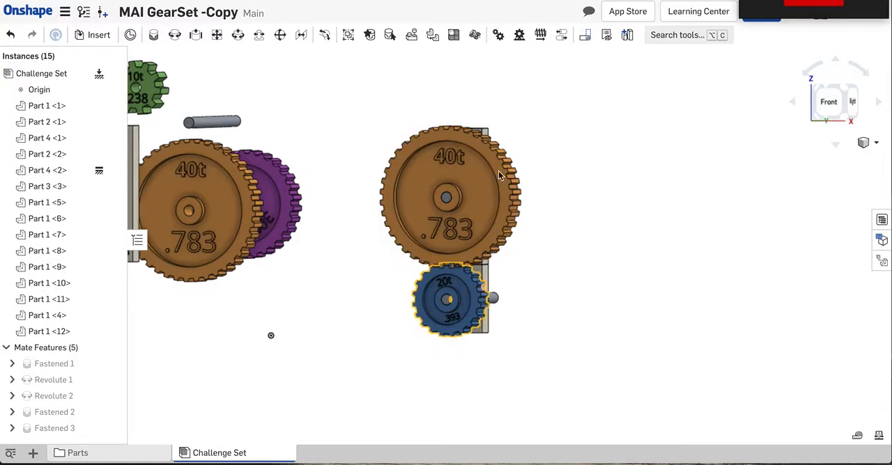
{"action": "left_click", "coordinate": [496, 36]}
{"action": "left_click_drag", "start_coordinate": [182, 330], "coordinate": [604, 121]}
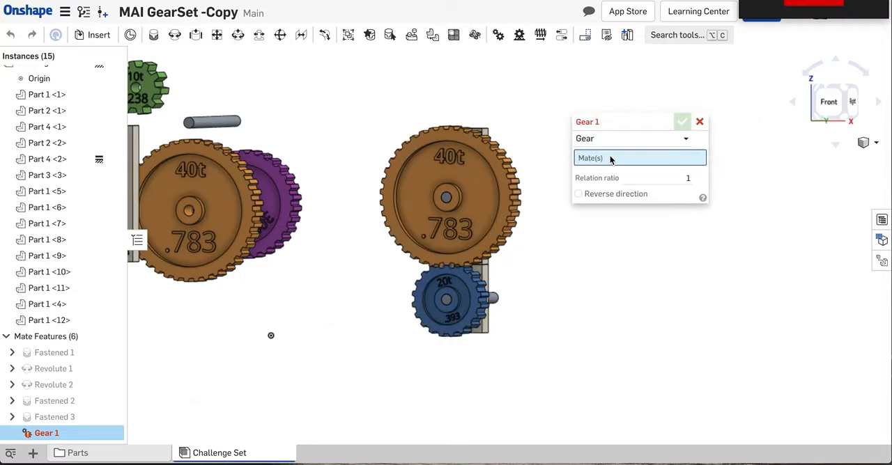
{"action": "left_click", "coordinate": [62, 372]}
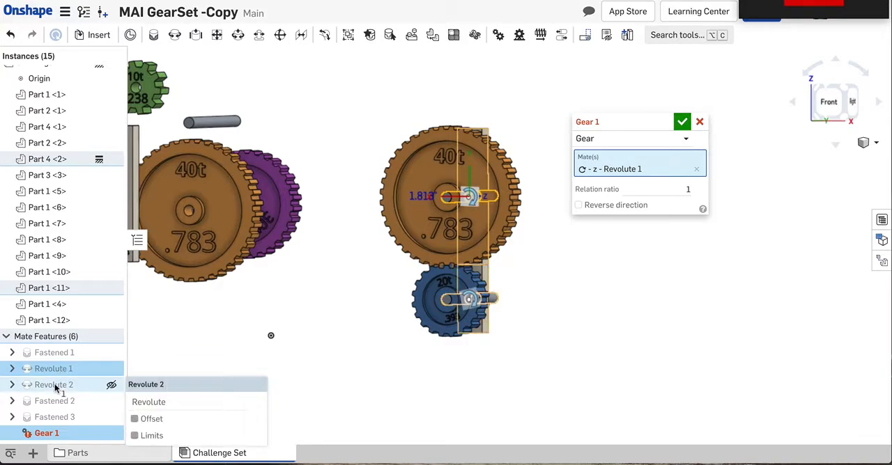
{"action": "left_click", "coordinate": [57, 386]}
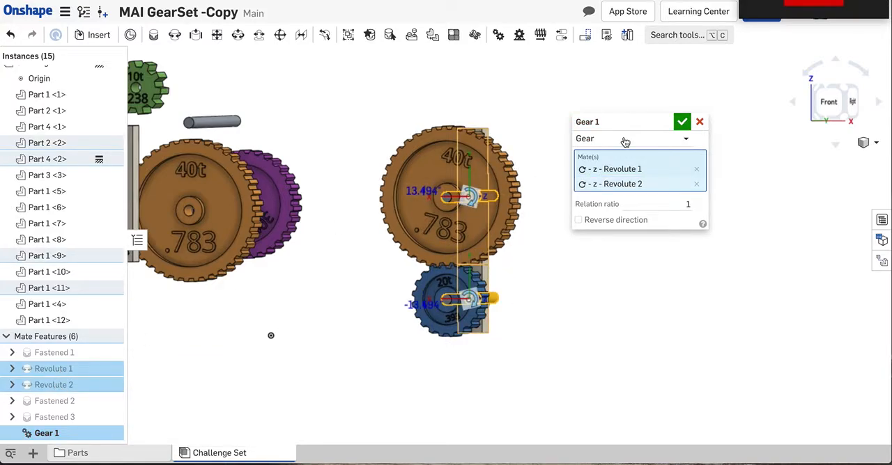
{"action": "left_click", "coordinate": [681, 123]}
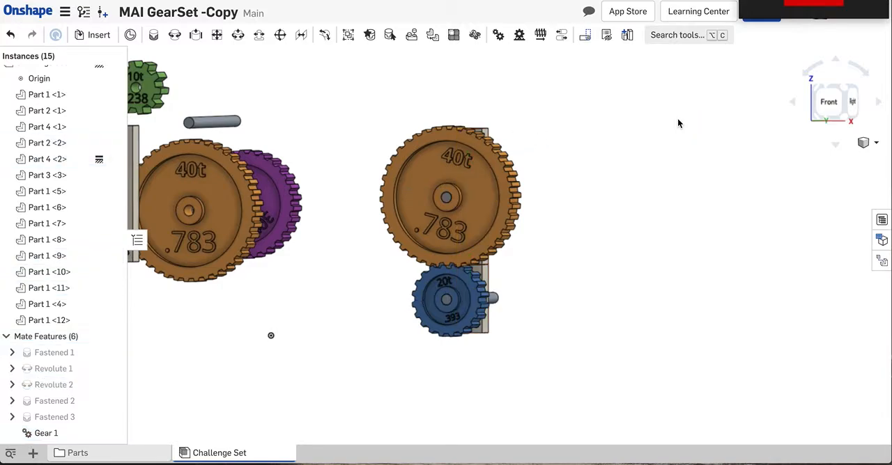
- Rotate the mounted 40t gear and examine from the front how its teeth move against the 20t gear
{"action": "left_click_drag", "start_coordinate": [496, 153], "coordinate": [479, 253]}
{"action": "left_click", "coordinate": [827, 105]}
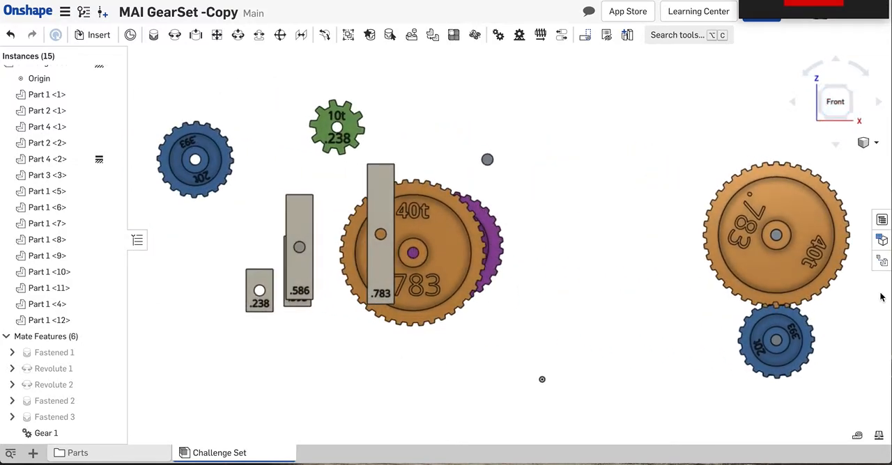
{"action": "key", "text": "ctrl+shift+Left"}
{"action": "key", "text": "ctrl+shift+Left"}
{"action": "key", "text": "ctrl+shift+Left"}
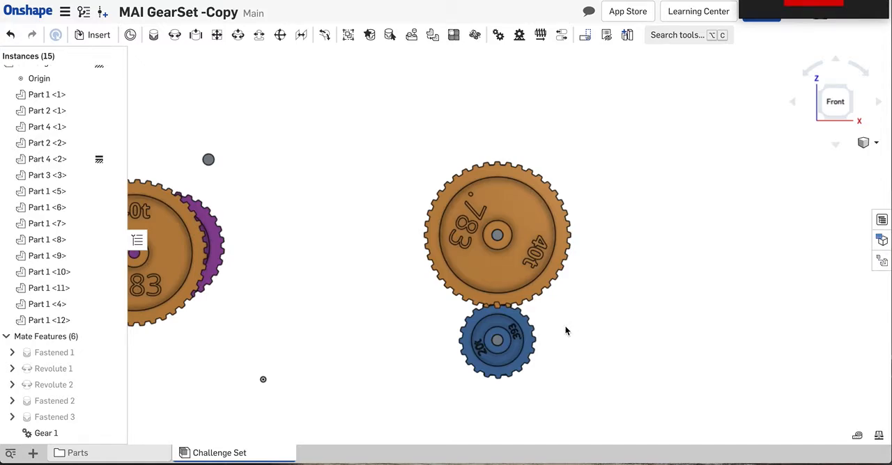
{"action": "scroll", "coordinate": [566, 331], "scroll_direction": "up", "scroll_amount": 5}
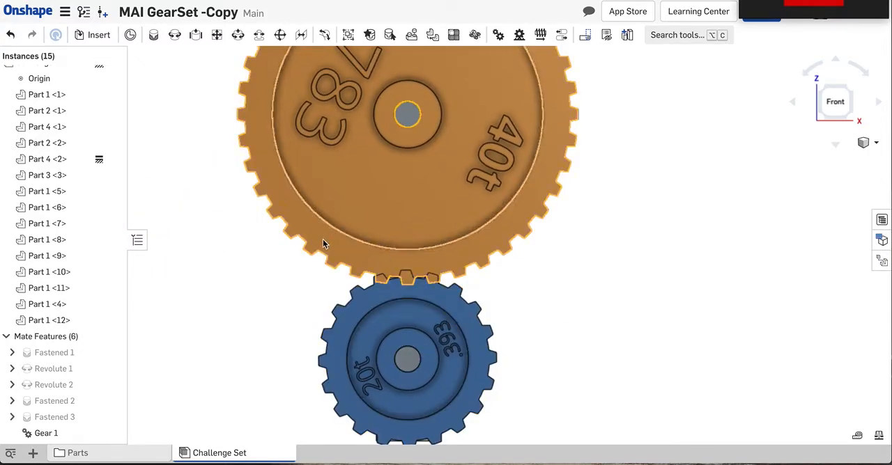
{"action": "left_click_drag", "start_coordinate": [324, 245], "coordinate": [349, 264]}
{"action": "scroll", "coordinate": [349, 263], "scroll_direction": "up", "scroll_amount": 4}
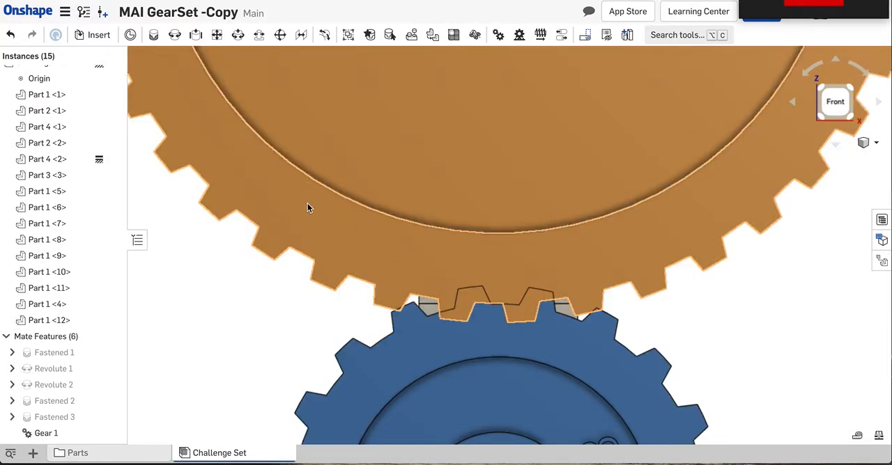
{"action": "left_click_drag", "start_coordinate": [309, 208], "coordinate": [434, 277]}
- Set the relation ratio of the Gear 1 mate to 40/20
{"action": "scroll", "coordinate": [435, 276], "scroll_direction": "down", "scroll_amount": 10}
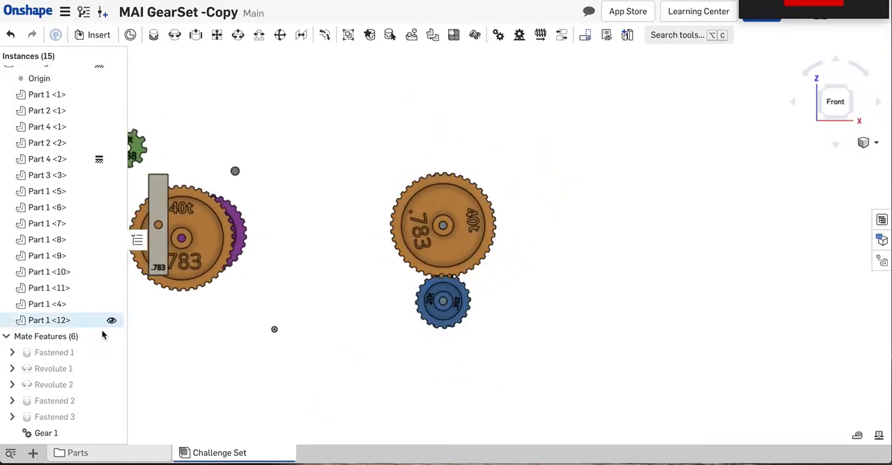
{"action": "double_click", "coordinate": [44, 433]}
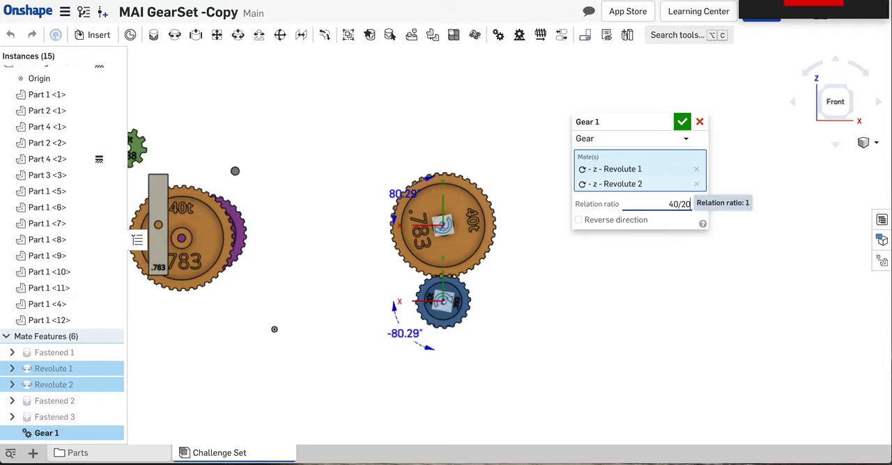
{"action": "key", "text": "Return"}
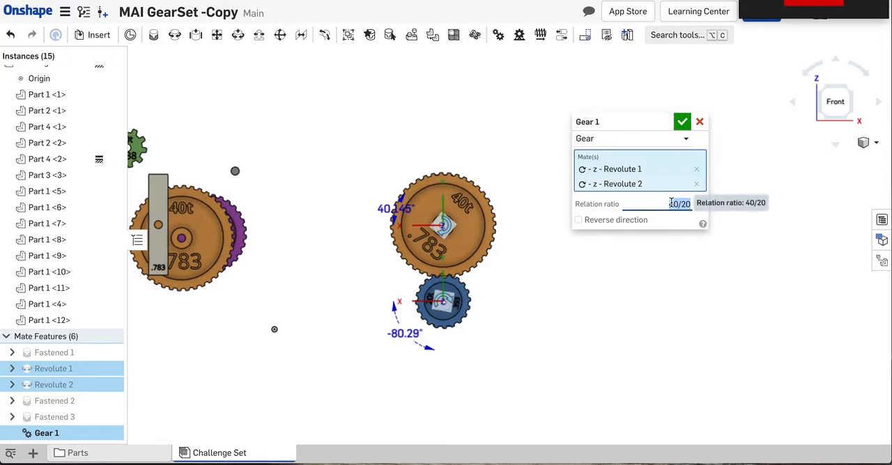
{"action": "left_click", "coordinate": [681, 122]}
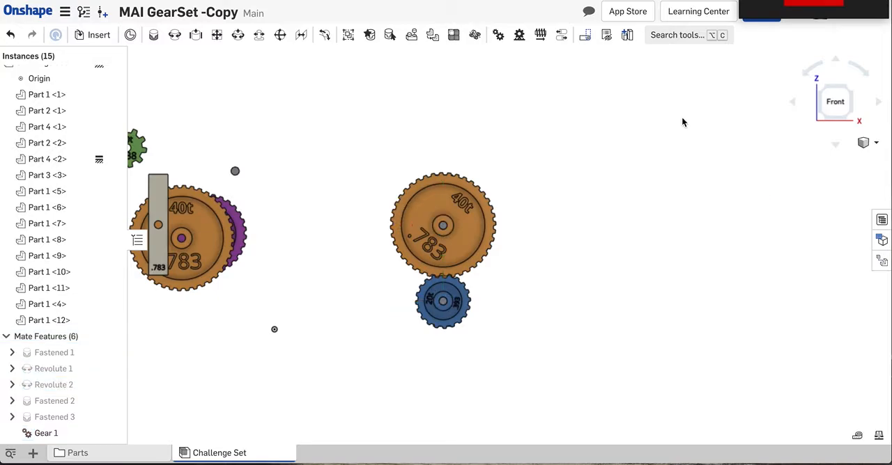
- Rotate the mounted 40t gear and examine how its teeth mesh with the 20t gear, including through about half a turn
{"action": "scroll", "coordinate": [448, 280], "scroll_direction": "up", "scroll_amount": 10}
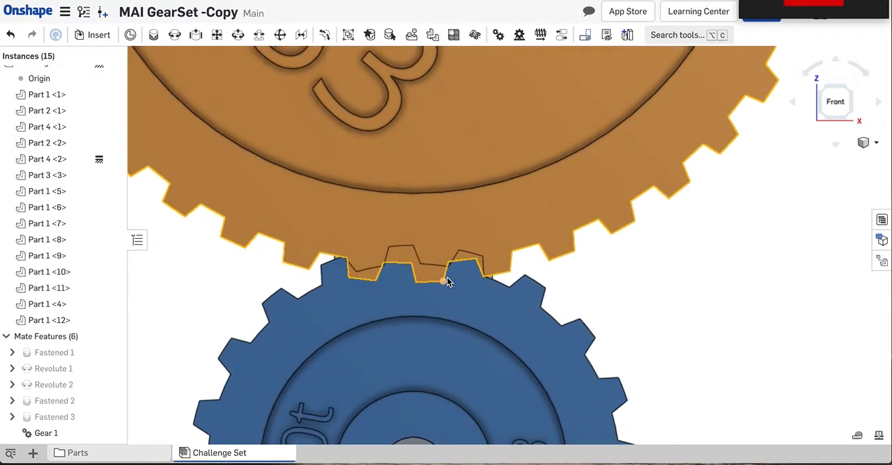
{"action": "scroll", "coordinate": [448, 280], "scroll_direction": "down", "scroll_amount": 1}
{"action": "left_click_drag", "start_coordinate": [187, 149], "coordinate": [317, 201]}
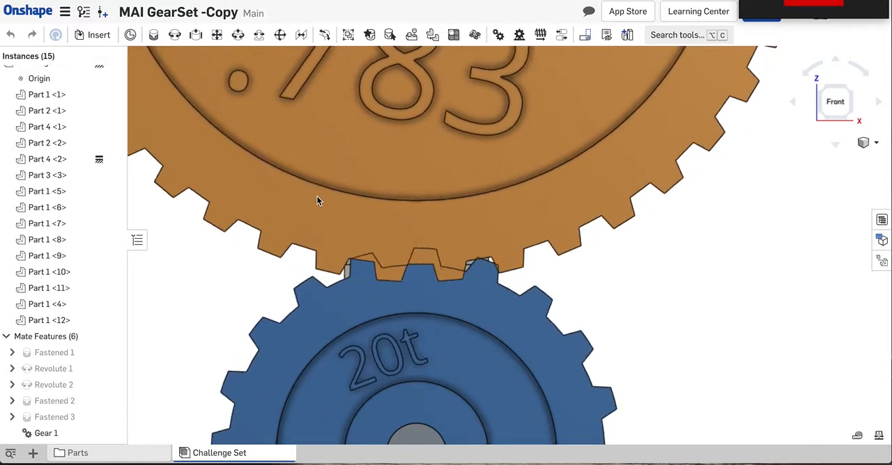
{"action": "scroll", "coordinate": [309, 199], "scroll_direction": "down", "scroll_amount": 5}
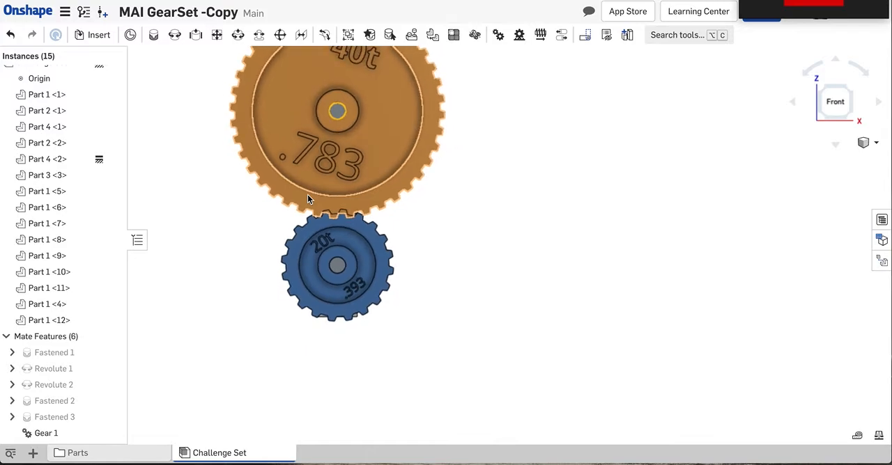
{"action": "scroll", "coordinate": [307, 194], "scroll_direction": "down", "scroll_amount": 3}
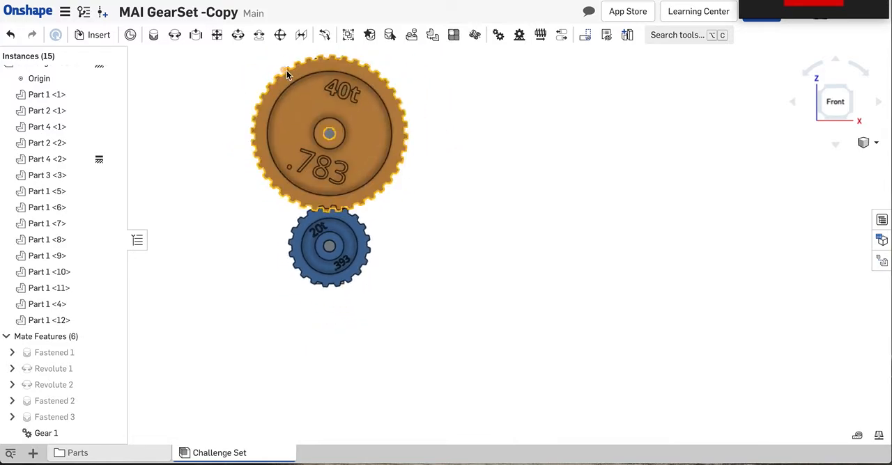
{"action": "left_click_drag", "start_coordinate": [291, 73], "coordinate": [329, 170]}
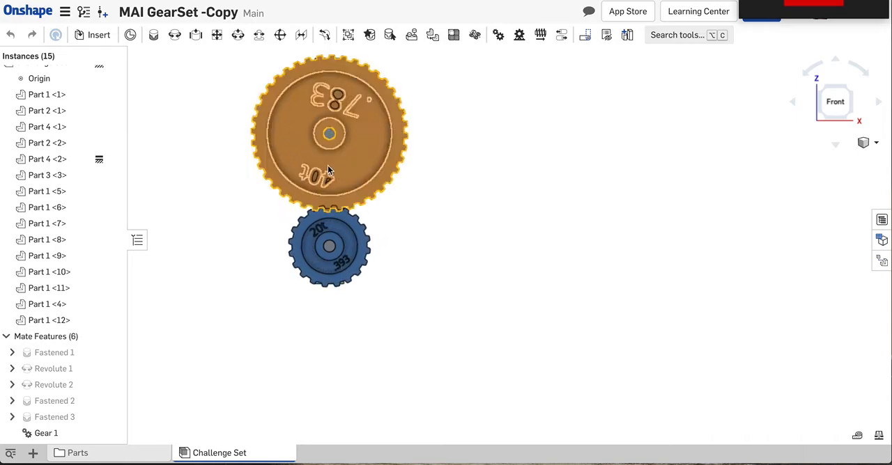
- Animate Revolute 1 from 0 to 360 degrees with Loop playback to check the gear motion, and close the animation
{"action": "right_click", "coordinate": [46, 368]}
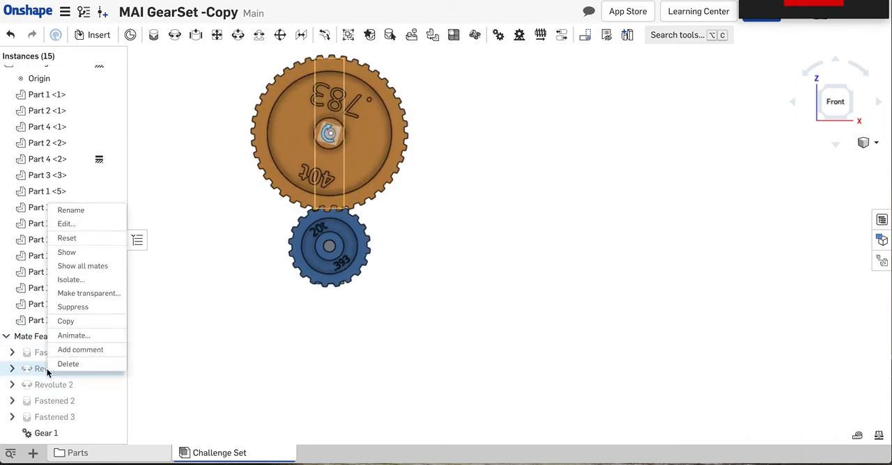
{"action": "left_click", "coordinate": [74, 335]}
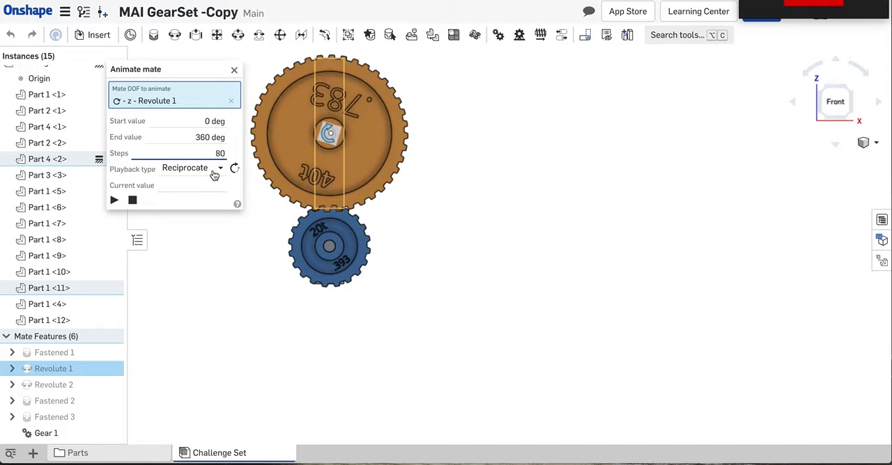
{"action": "left_click", "coordinate": [214, 174]}
{"action": "left_click", "coordinate": [176, 219]}
{"action": "left_click", "coordinate": [115, 200]}
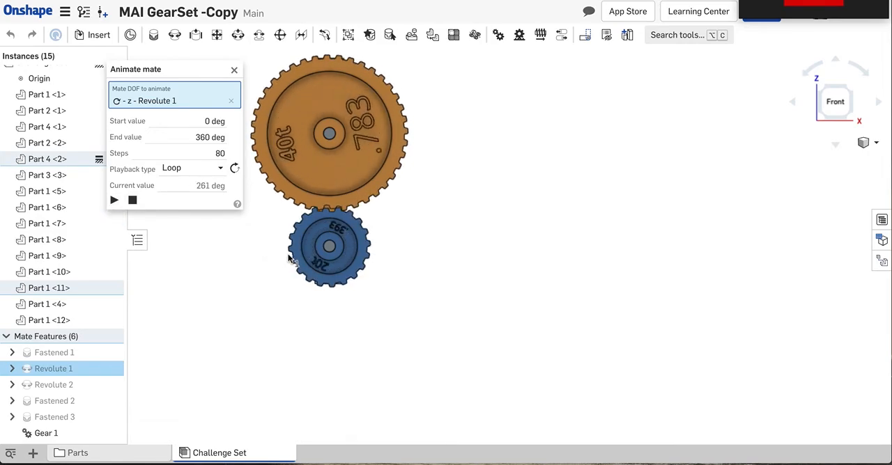
{"action": "left_click", "coordinate": [234, 72]}
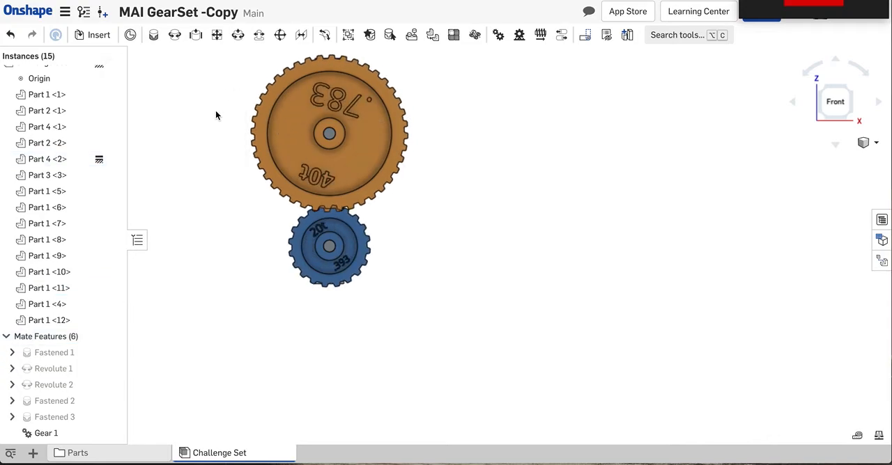
- Animate Revolute 2 from 0 to 360 degrees with Loop playback to check the gear motion, and close the animation
{"action": "right_click", "coordinate": [48, 388]}
{"action": "left_click", "coordinate": [63, 354]}
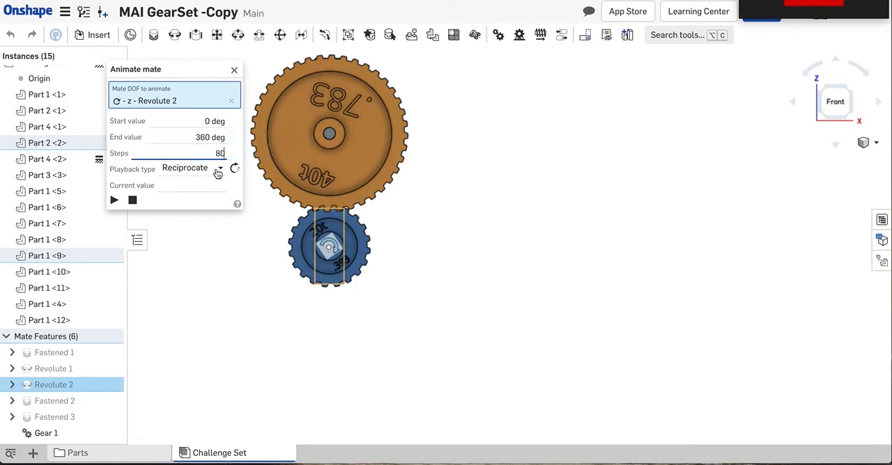
{"action": "left_click", "coordinate": [221, 171]}
{"action": "left_click", "coordinate": [178, 220]}
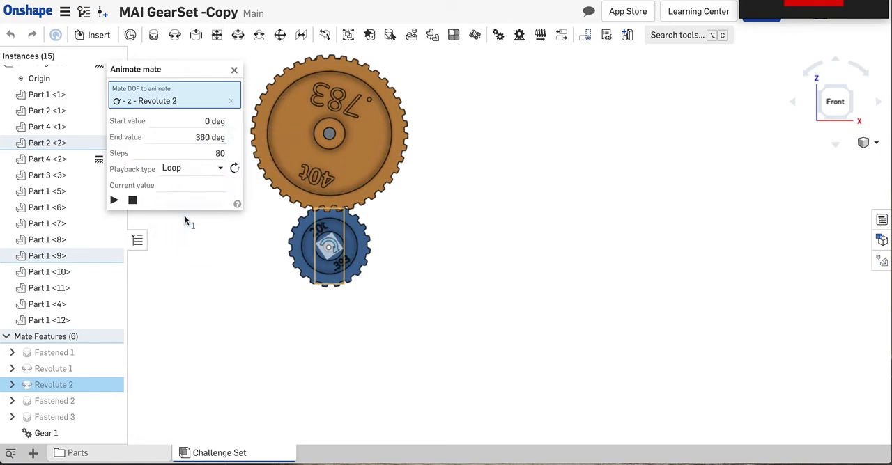
{"action": "left_click", "coordinate": [114, 200]}
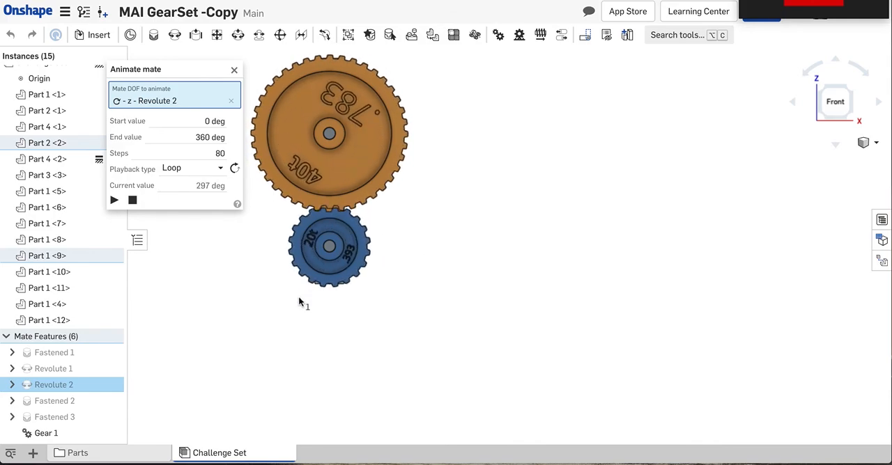
{"action": "left_click", "coordinate": [235, 70]}
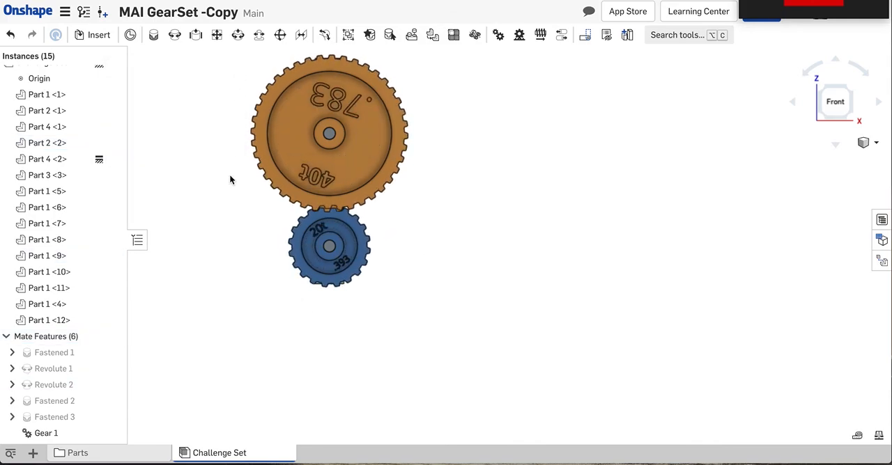
- Examine the mounted gear pair together with the remaining loose links, axle and gears from an angled front-right view
{"action": "scroll", "coordinate": [229, 176], "scroll_direction": "down", "scroll_amount": 4}
{"action": "right_click_drag", "start_coordinate": [219, 175], "coordinate": [197, 191]}
{"action": "scroll", "coordinate": [204, 175], "scroll_direction": "down", "scroll_amount": 3}
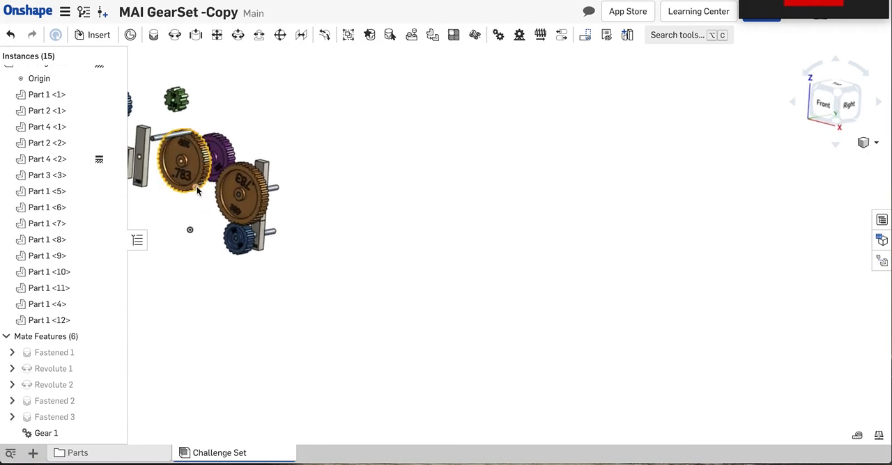
{"action": "key", "text": "ctrl+shift+Right"}
{"action": "key", "text": "ctrl+shift+Right"}
{"action": "key", "text": "ctrl+shift+Right"}
{"action": "key", "text": "ctrl+shift+Right"}
{"action": "key", "text": "ctrl+shift+Right"}
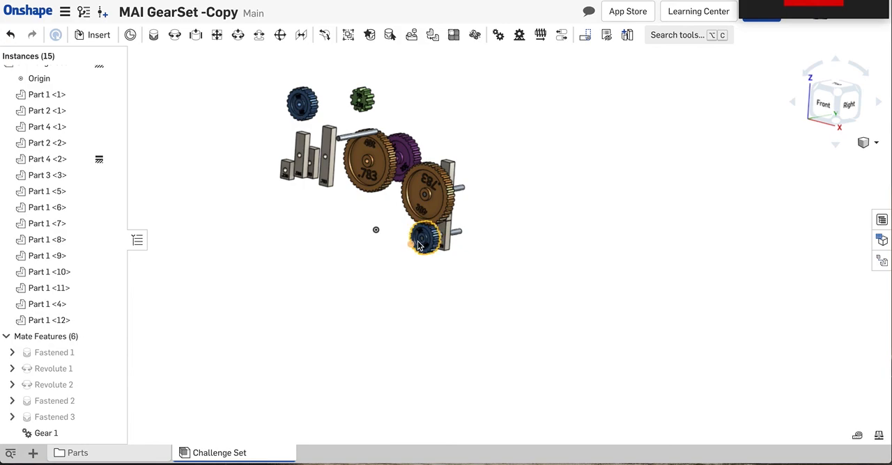
{"action": "scroll", "coordinate": [388, 140], "scroll_direction": "up", "scroll_amount": 5}
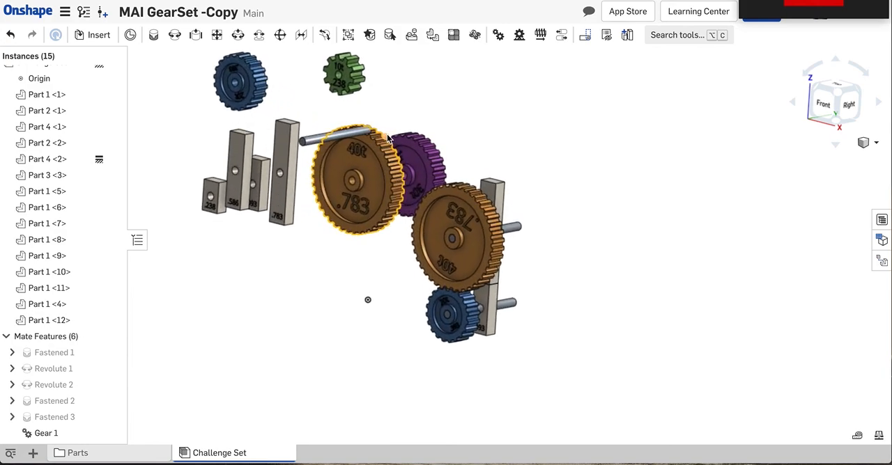